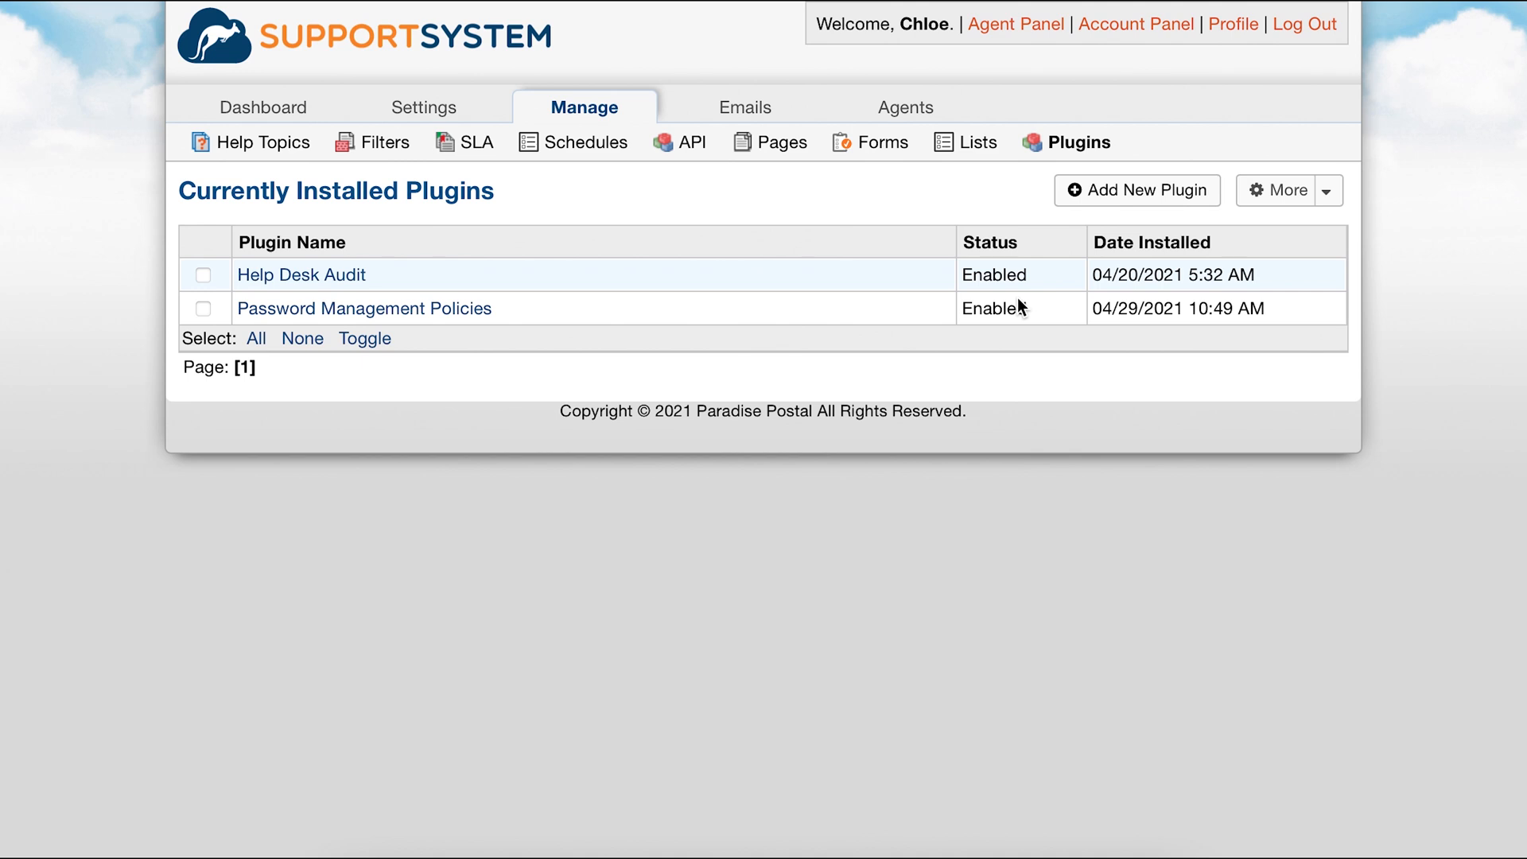
Set the agent password policy to Password Management Plugin in the agents settings and save the changes.
{"action": "left_click", "coordinate": [444, 119]}
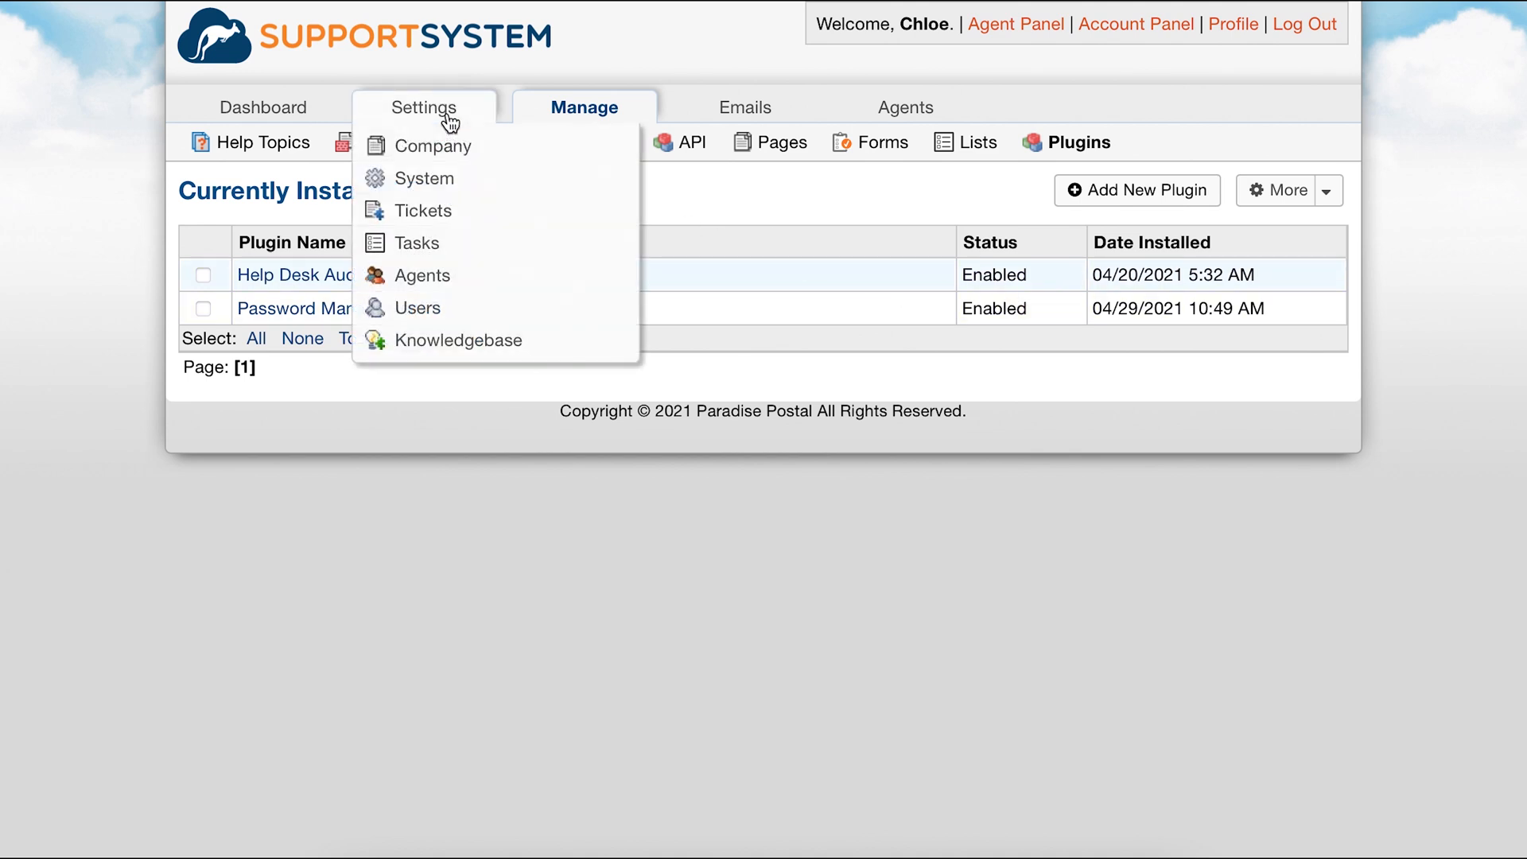
{"action": "left_click", "coordinate": [472, 281]}
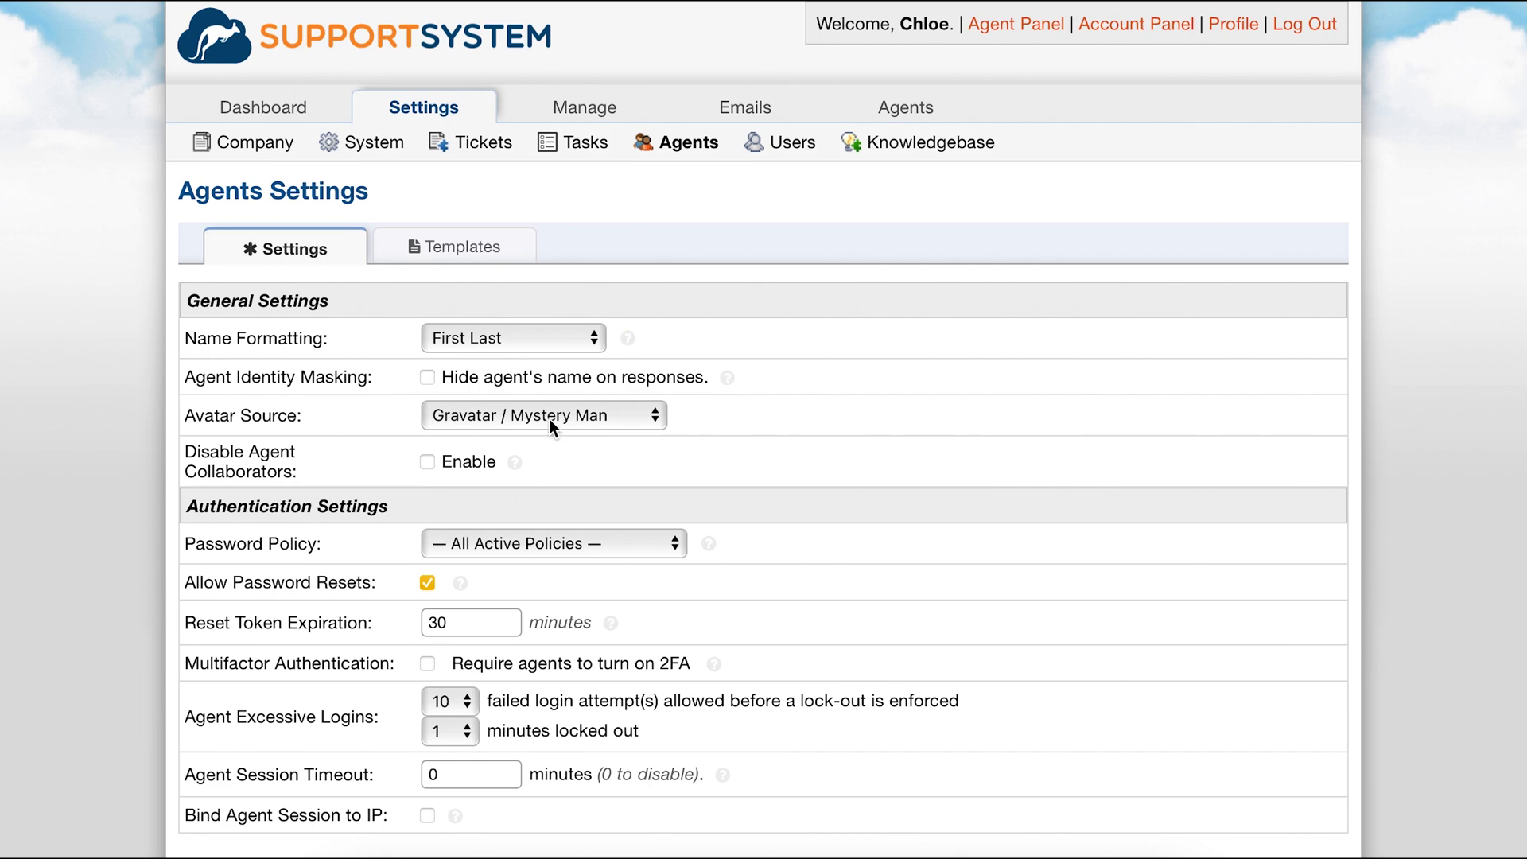
{"action": "left_click", "coordinate": [561, 536]}
{"action": "left_click", "coordinate": [569, 566]}
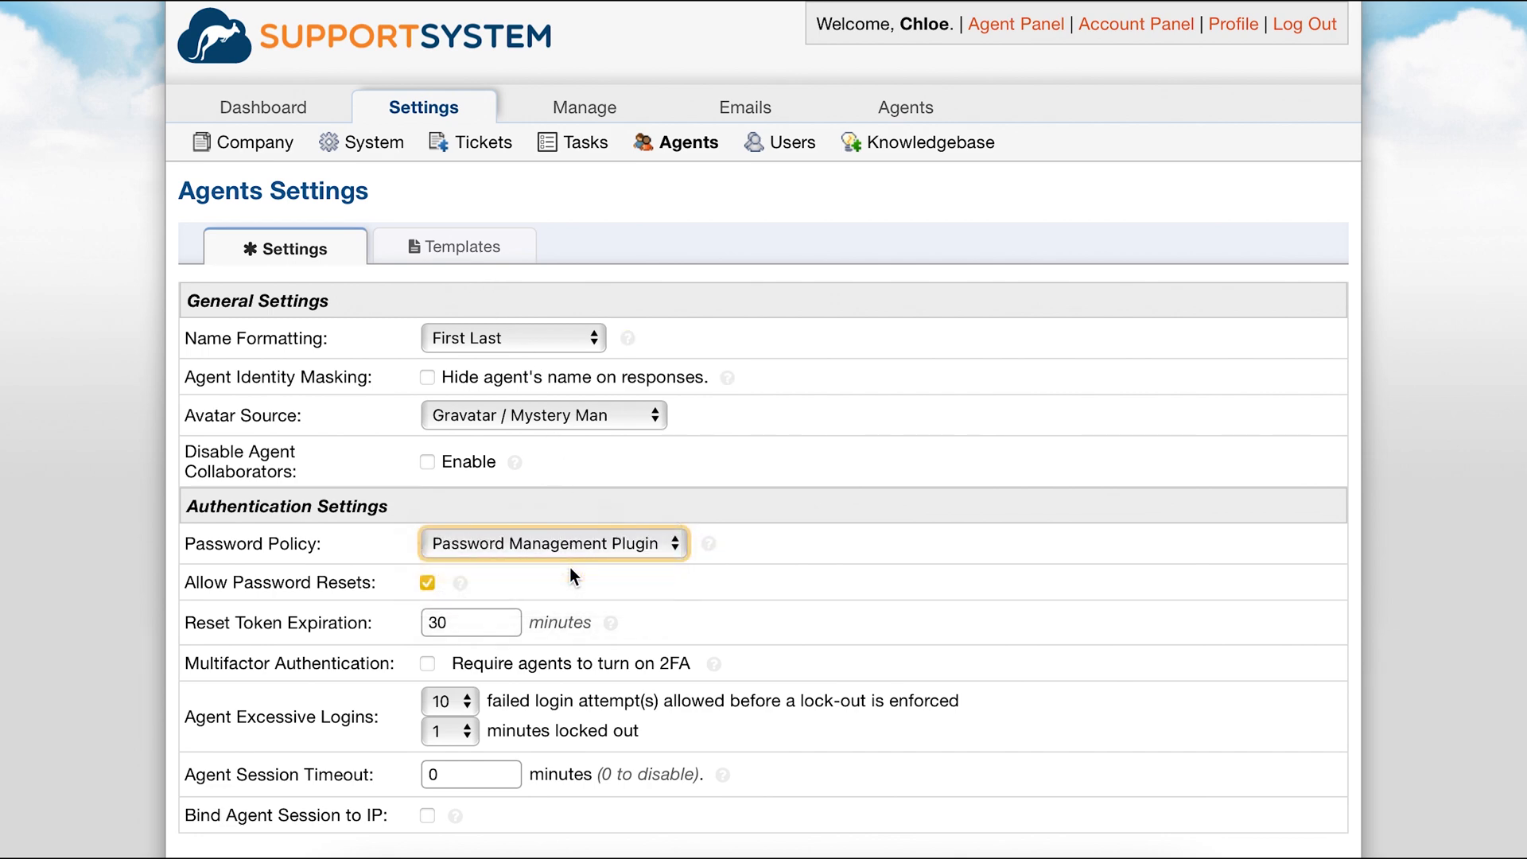
{"action": "scroll", "coordinate": [569, 567], "scroll_direction": "down", "scroll_amount": 3}
{"action": "left_click", "coordinate": [719, 757]}
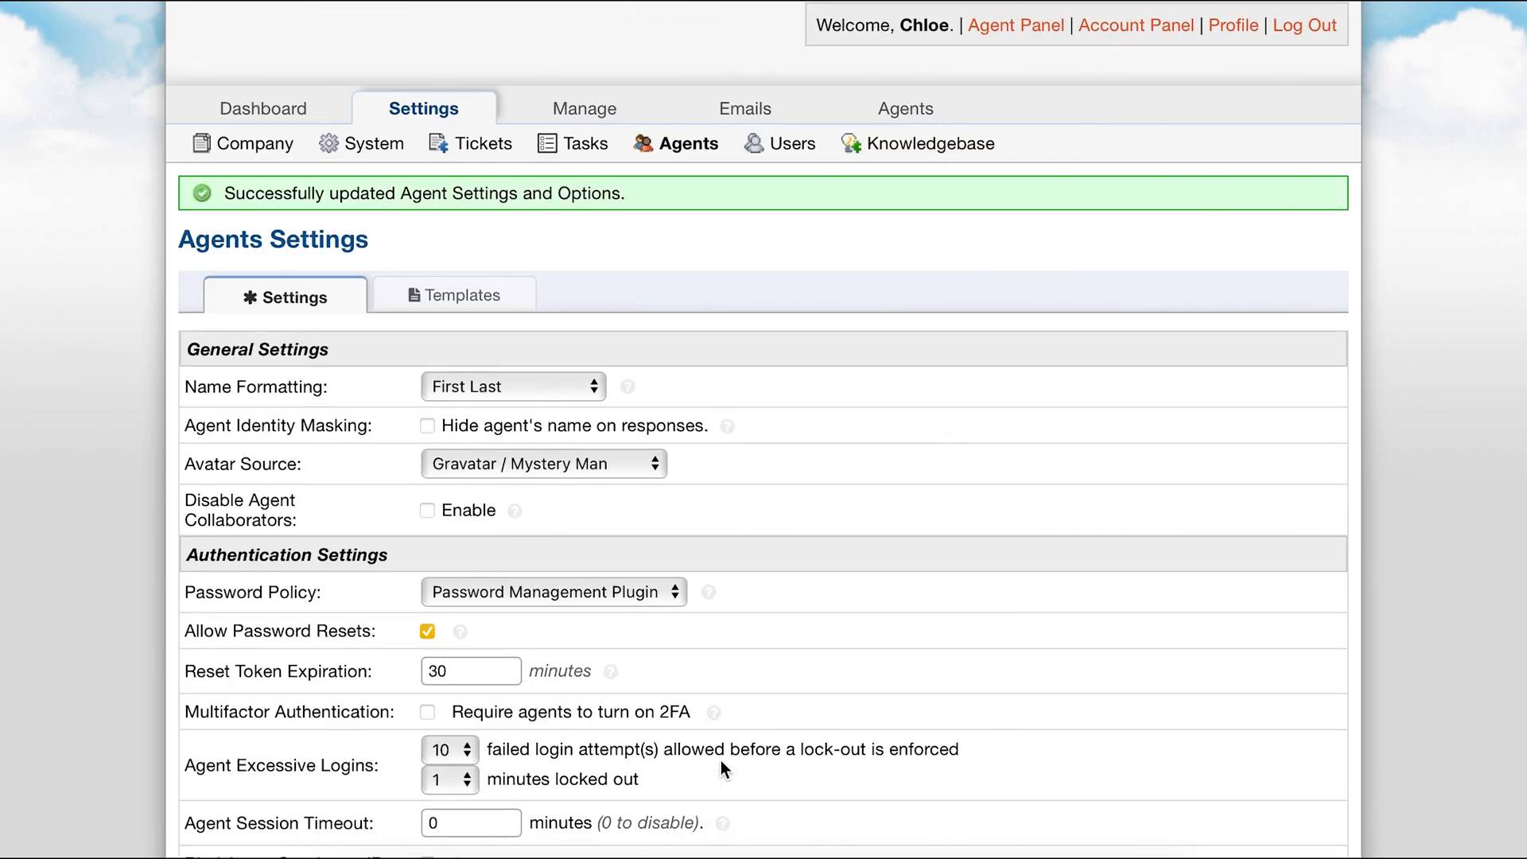
Set the user password policy to Password Management Plugin in the users settings and save the changes.
{"action": "left_click", "coordinate": [779, 140]}
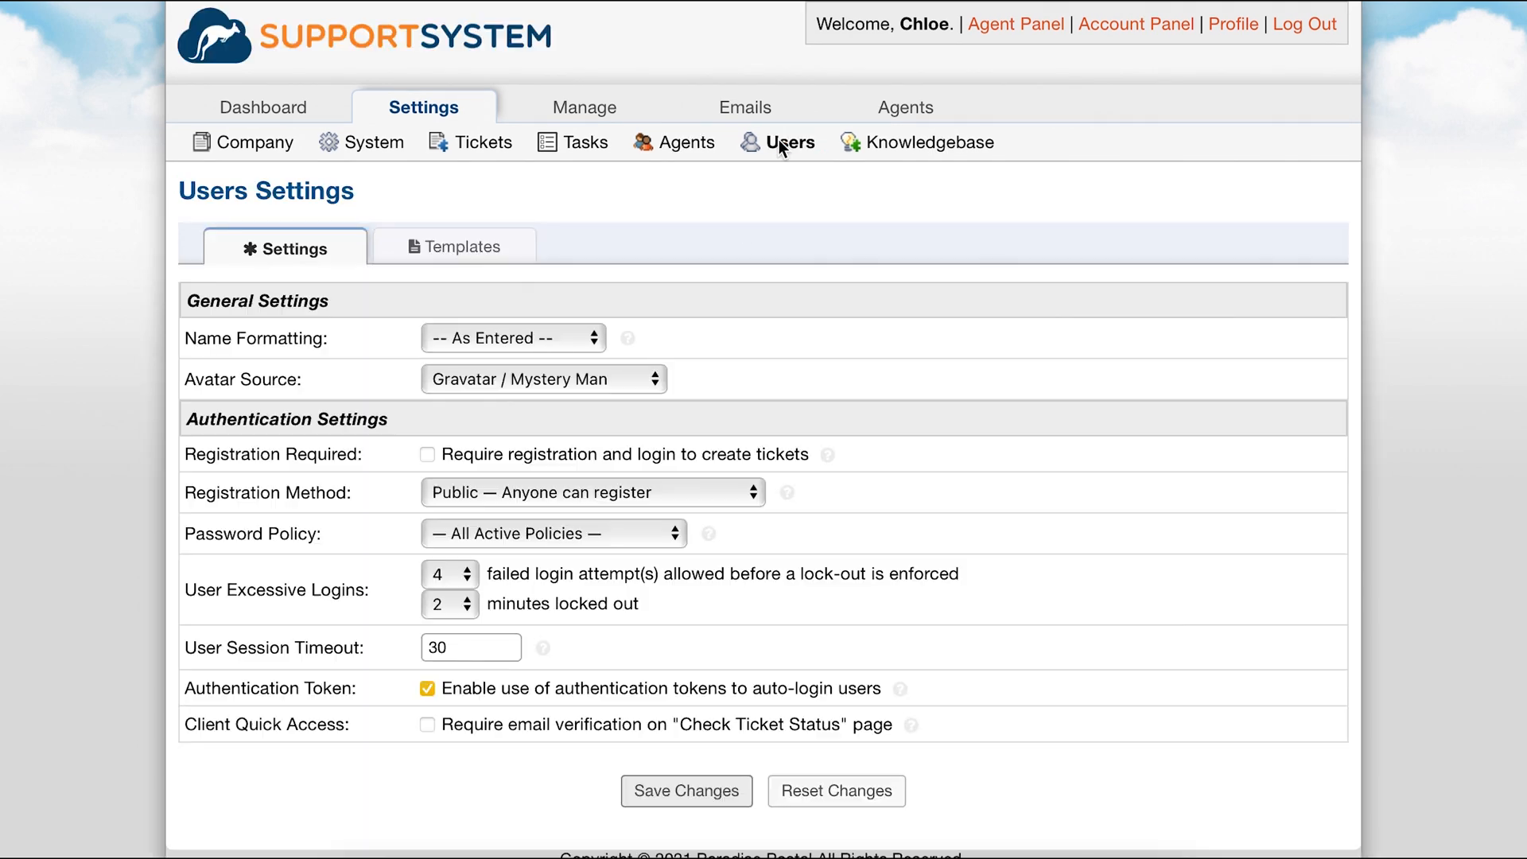
{"action": "left_click", "coordinate": [646, 538]}
{"action": "left_click", "coordinate": [646, 561]}
{"action": "left_click", "coordinate": [691, 793]}
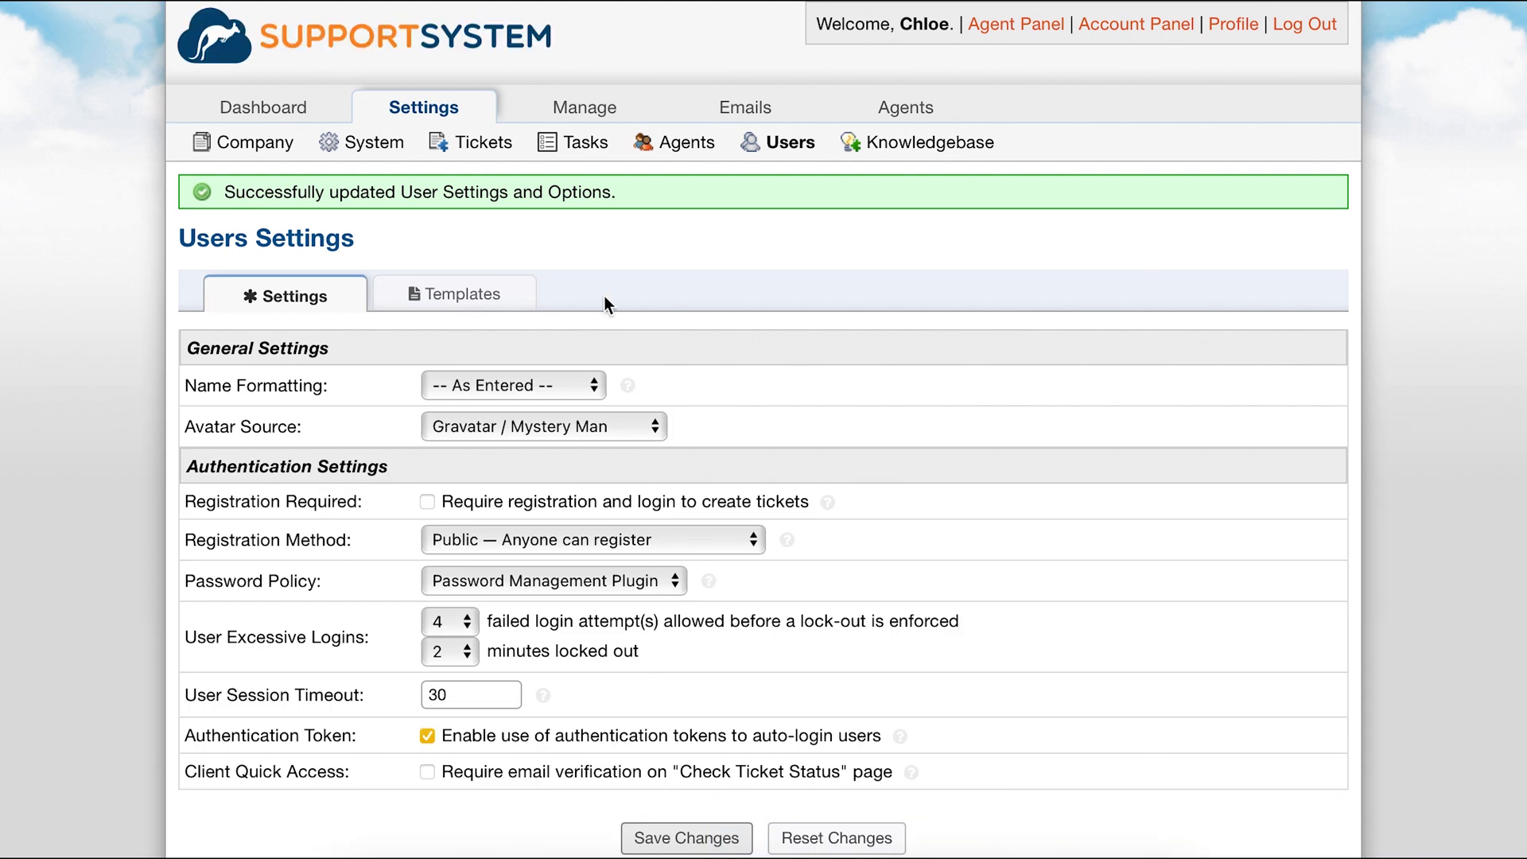
Open the Password Management Policies plugin, set character classes required to Two (2), and save.
{"action": "mouse_move", "coordinate": [588, 119]}
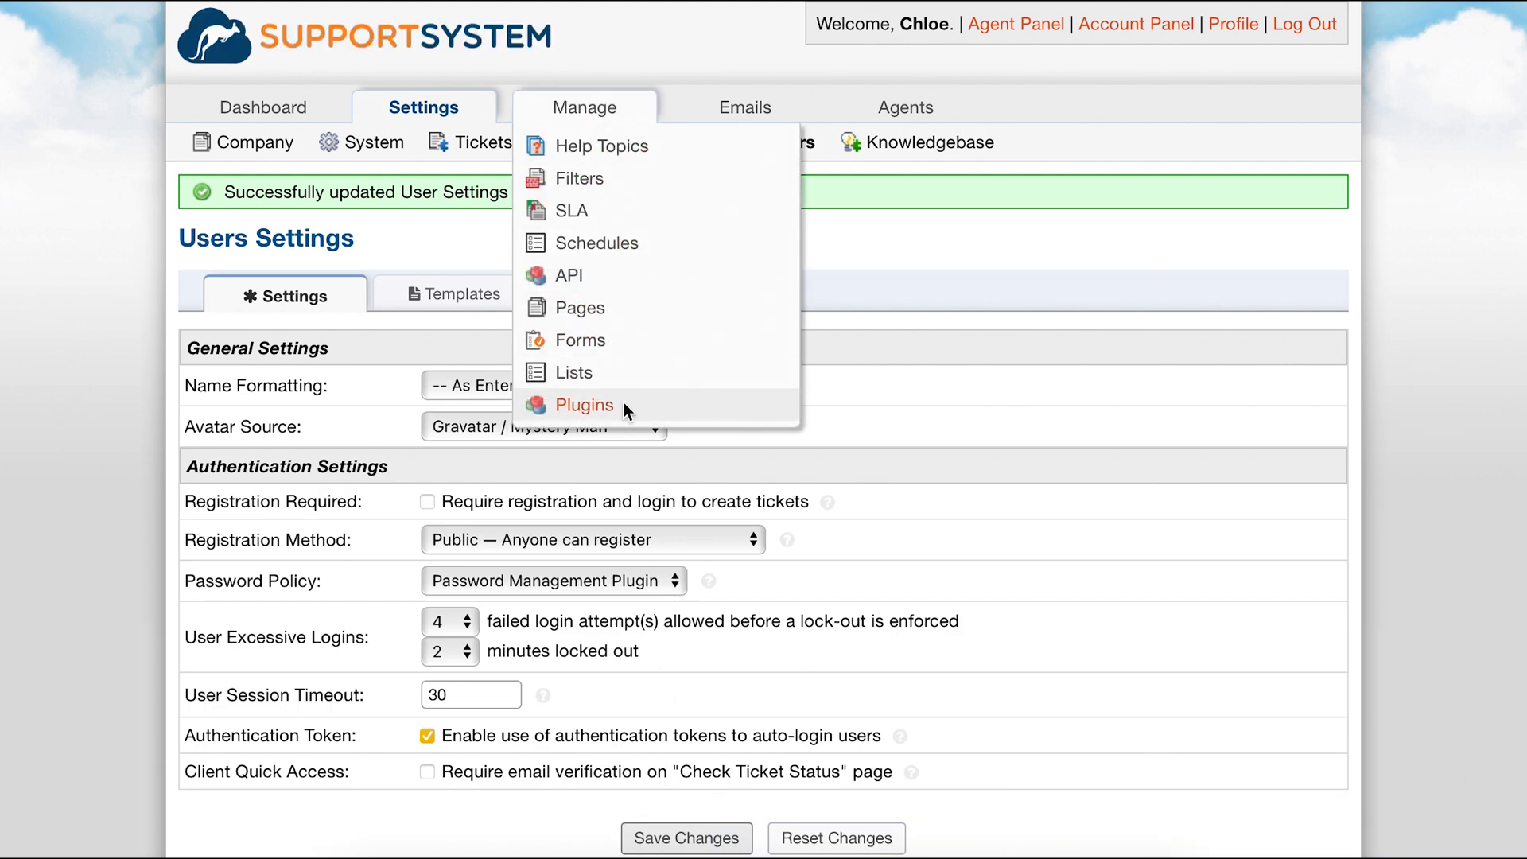
{"action": "left_click", "coordinate": [625, 405]}
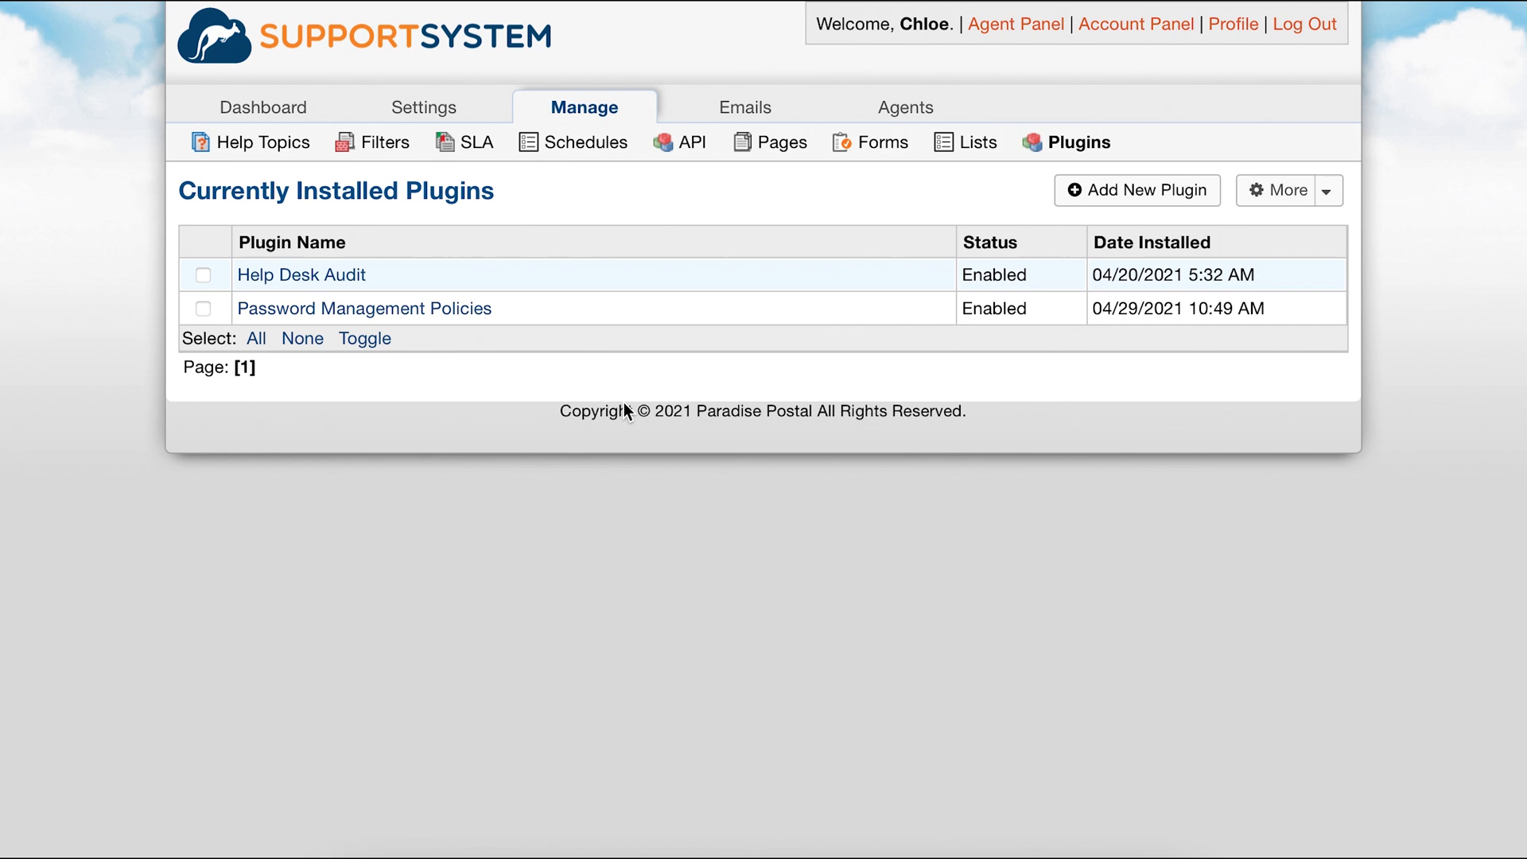
{"action": "left_click", "coordinate": [469, 313]}
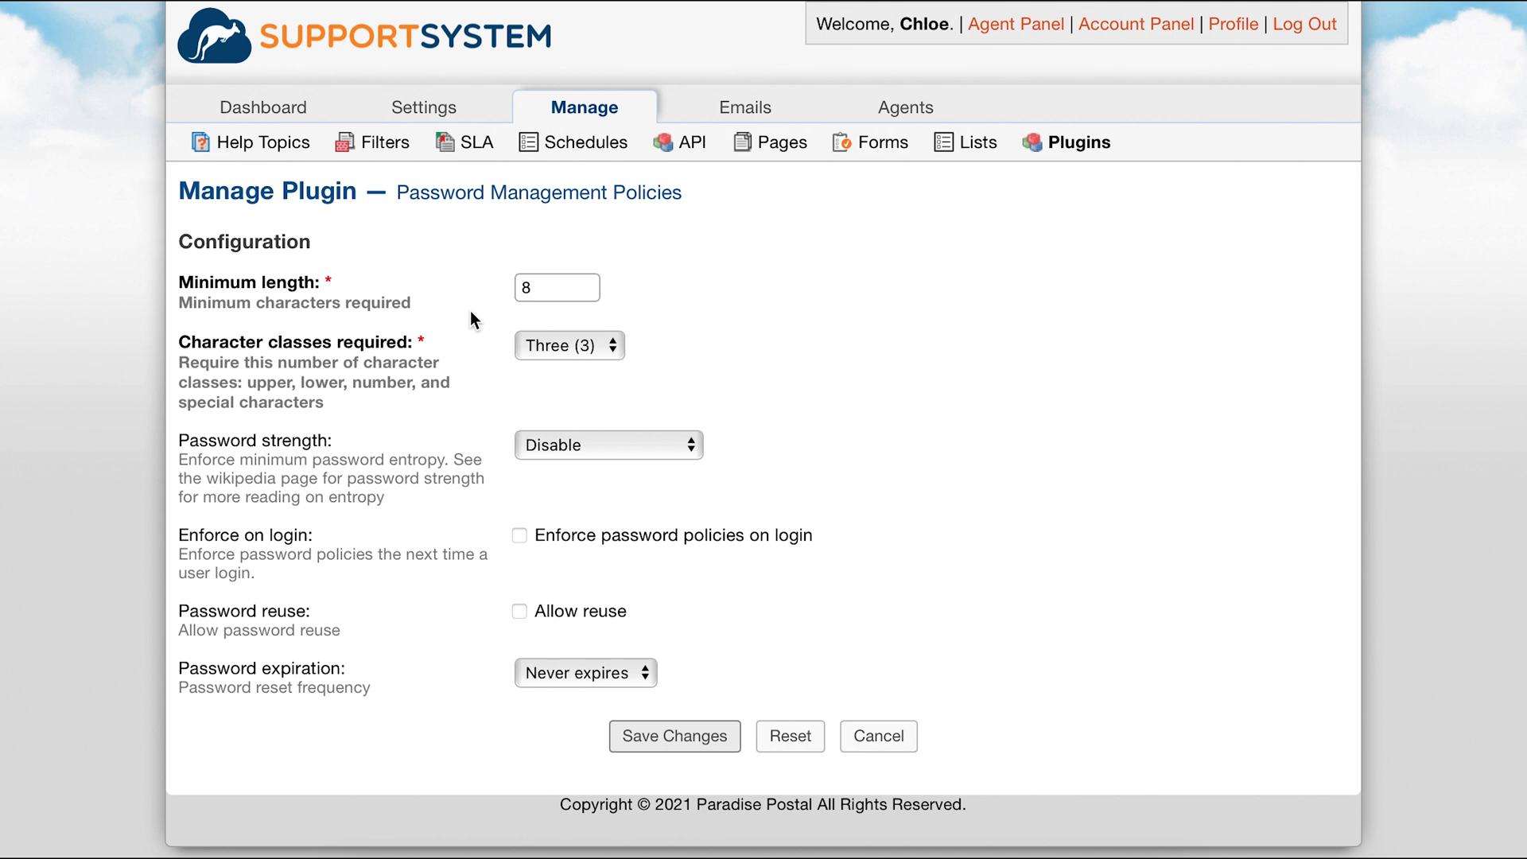
{"action": "left_click", "coordinate": [531, 344]}
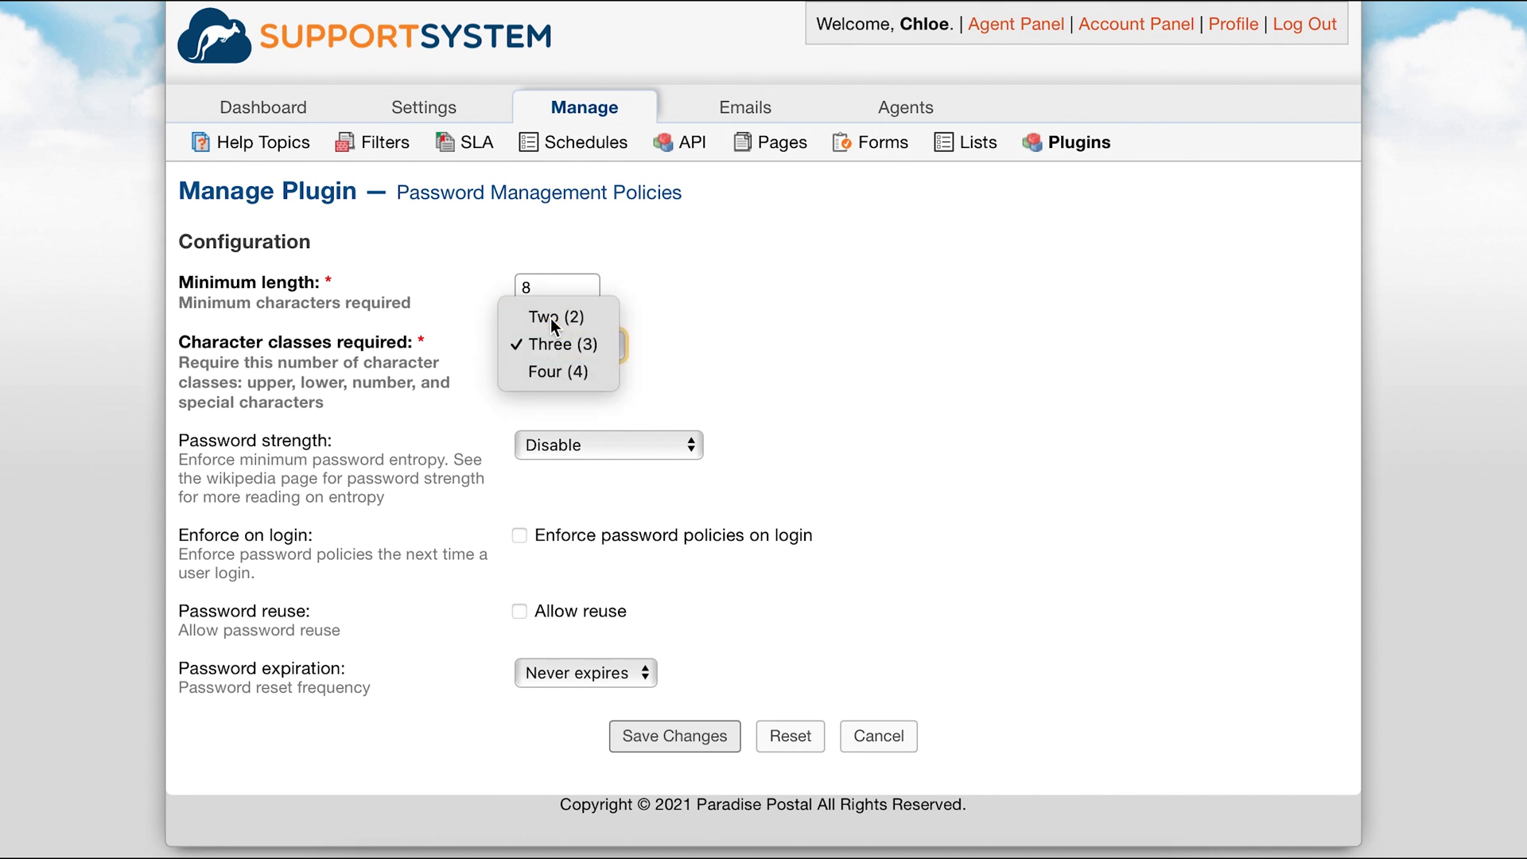
{"action": "left_click", "coordinate": [553, 318]}
{"action": "left_click", "coordinate": [689, 725]}
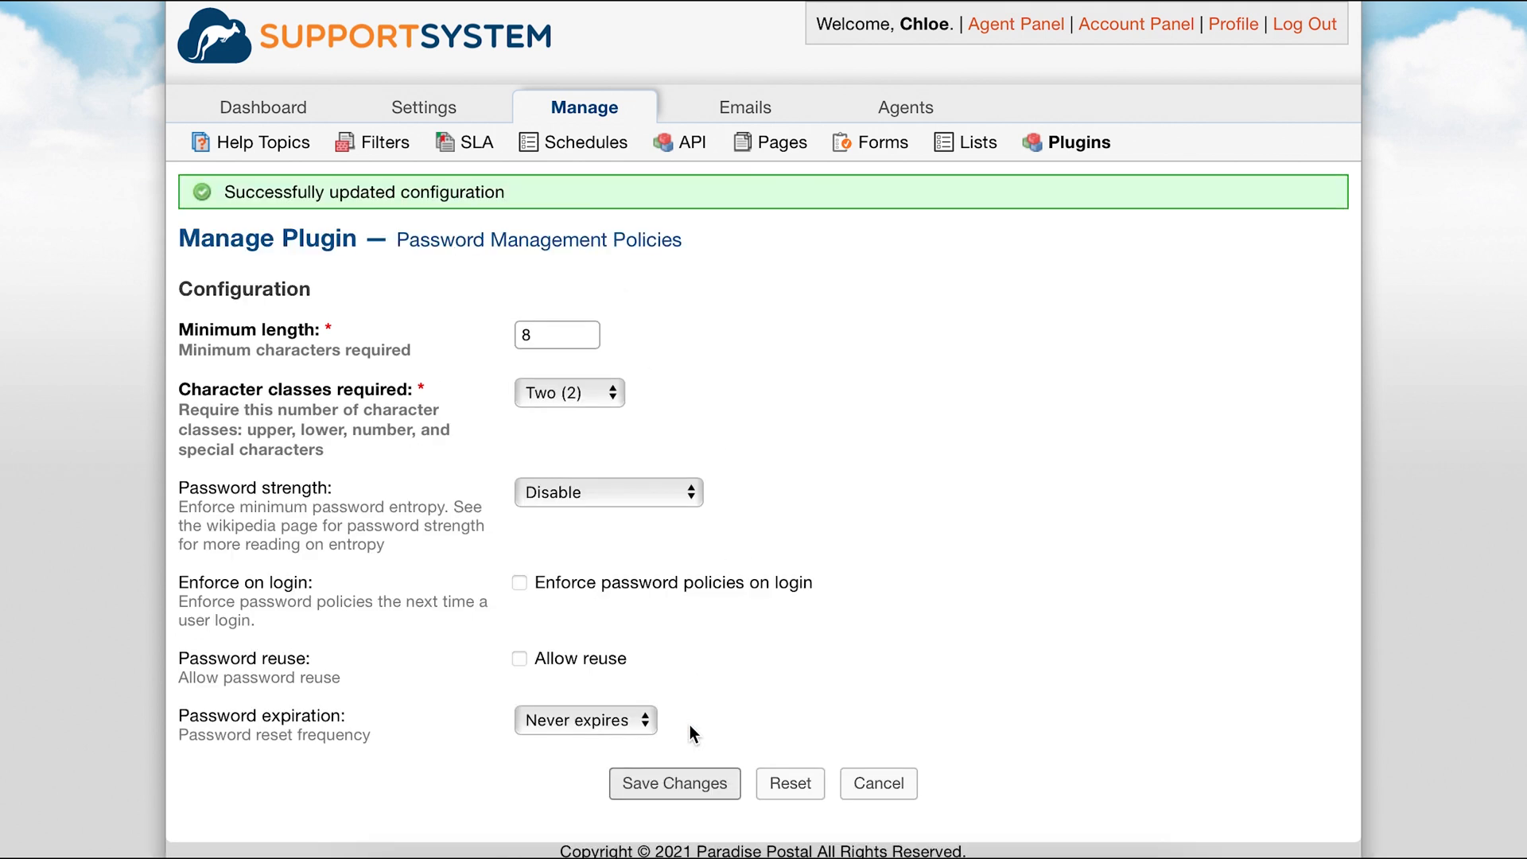
Change the account password from the profile, entering the current password, a new password and its confirmation.
{"action": "left_click", "coordinate": [1219, 24]}
{"action": "left_click", "coordinate": [935, 566]}
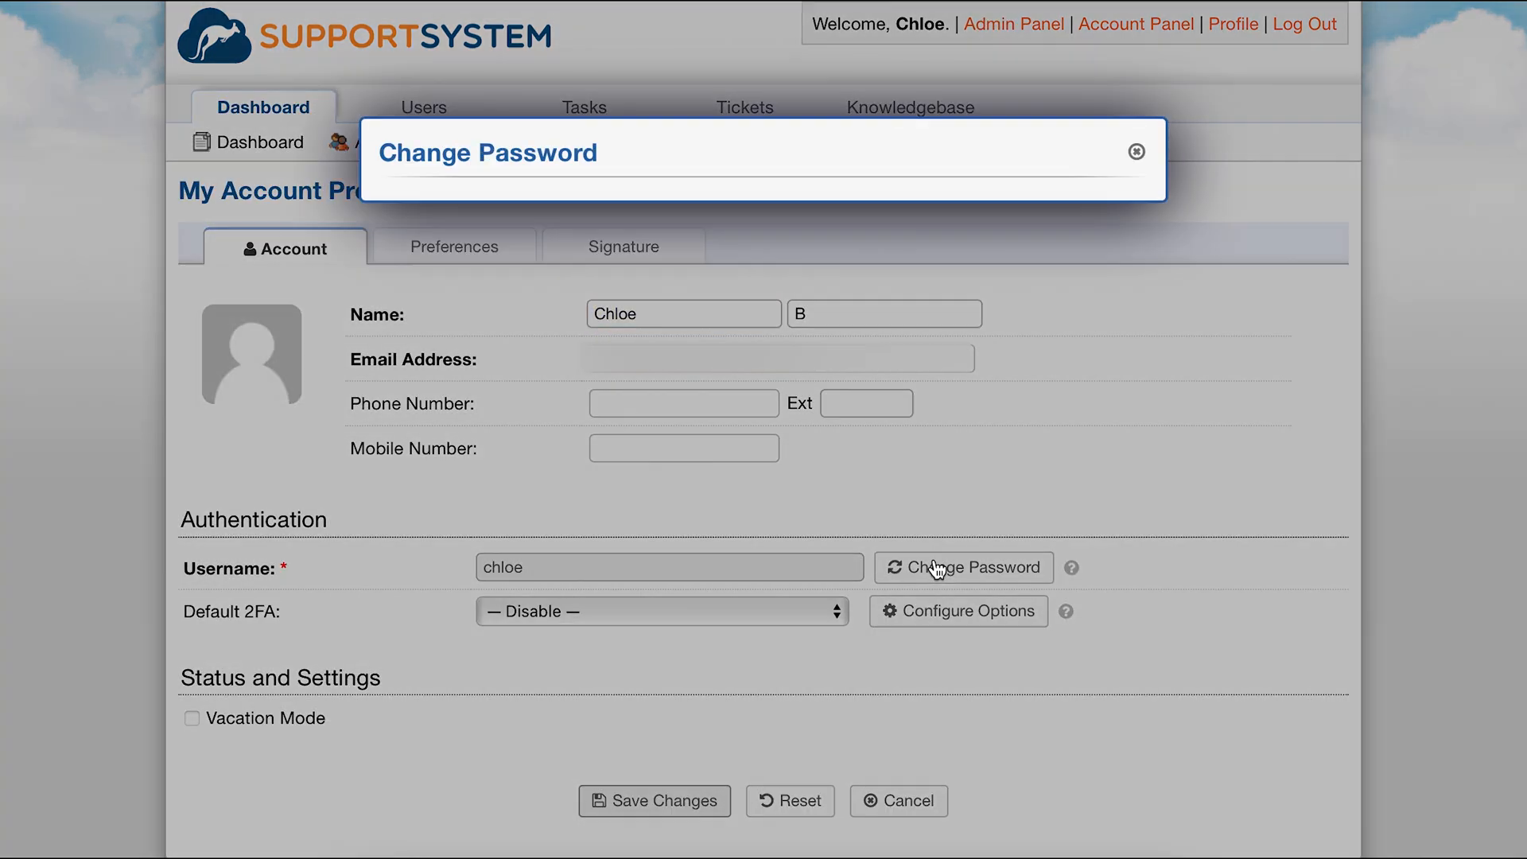
{"action": "type", "text": "••••••••••"}
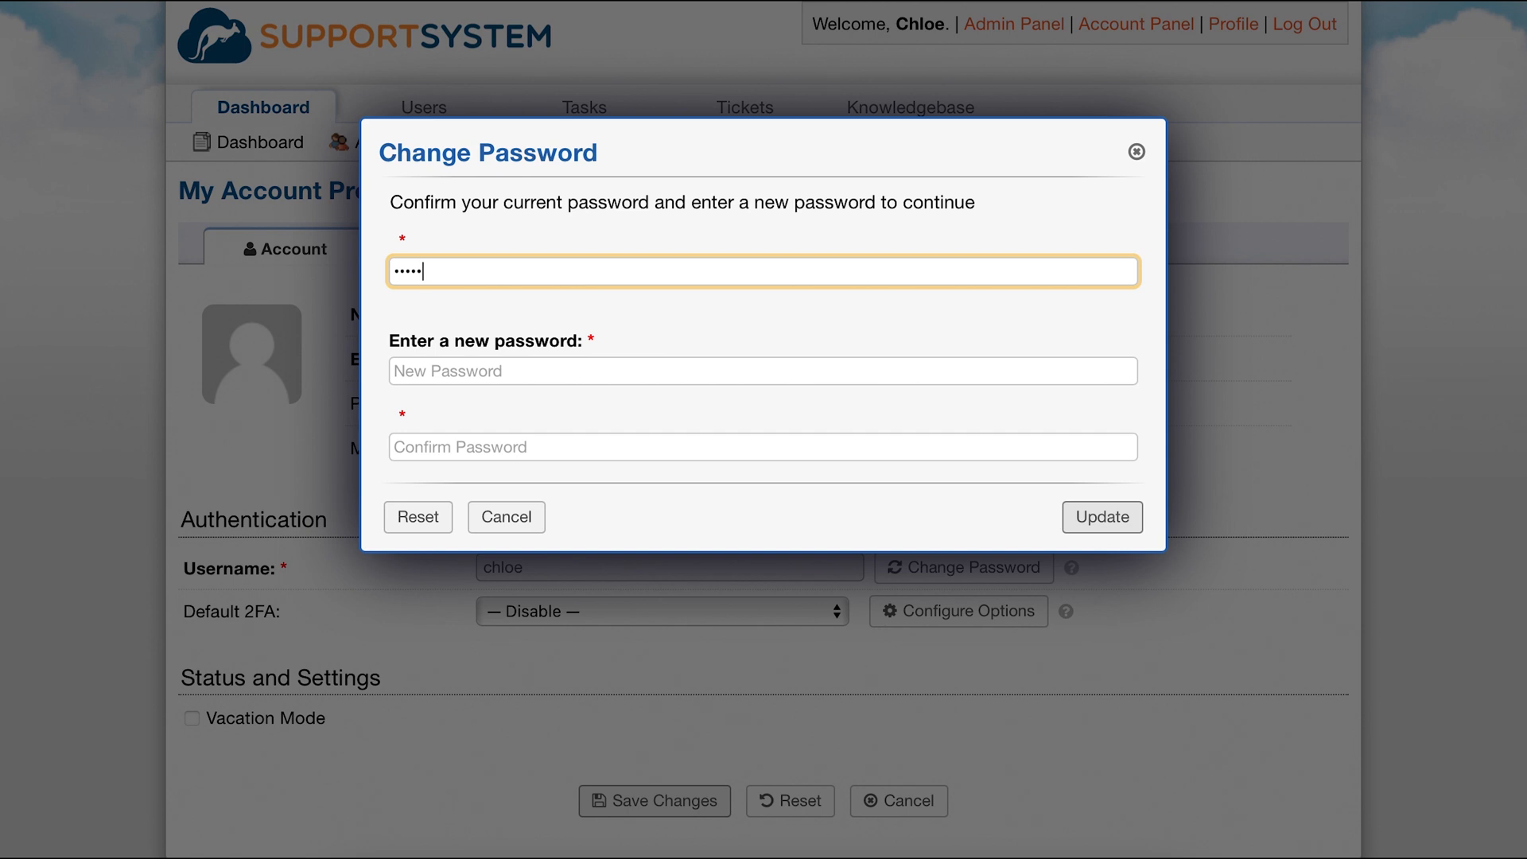
{"action": "type", "text": "••"}
{"action": "key", "text": "Tab"}
{"action": "type", "text": "••••••••"}
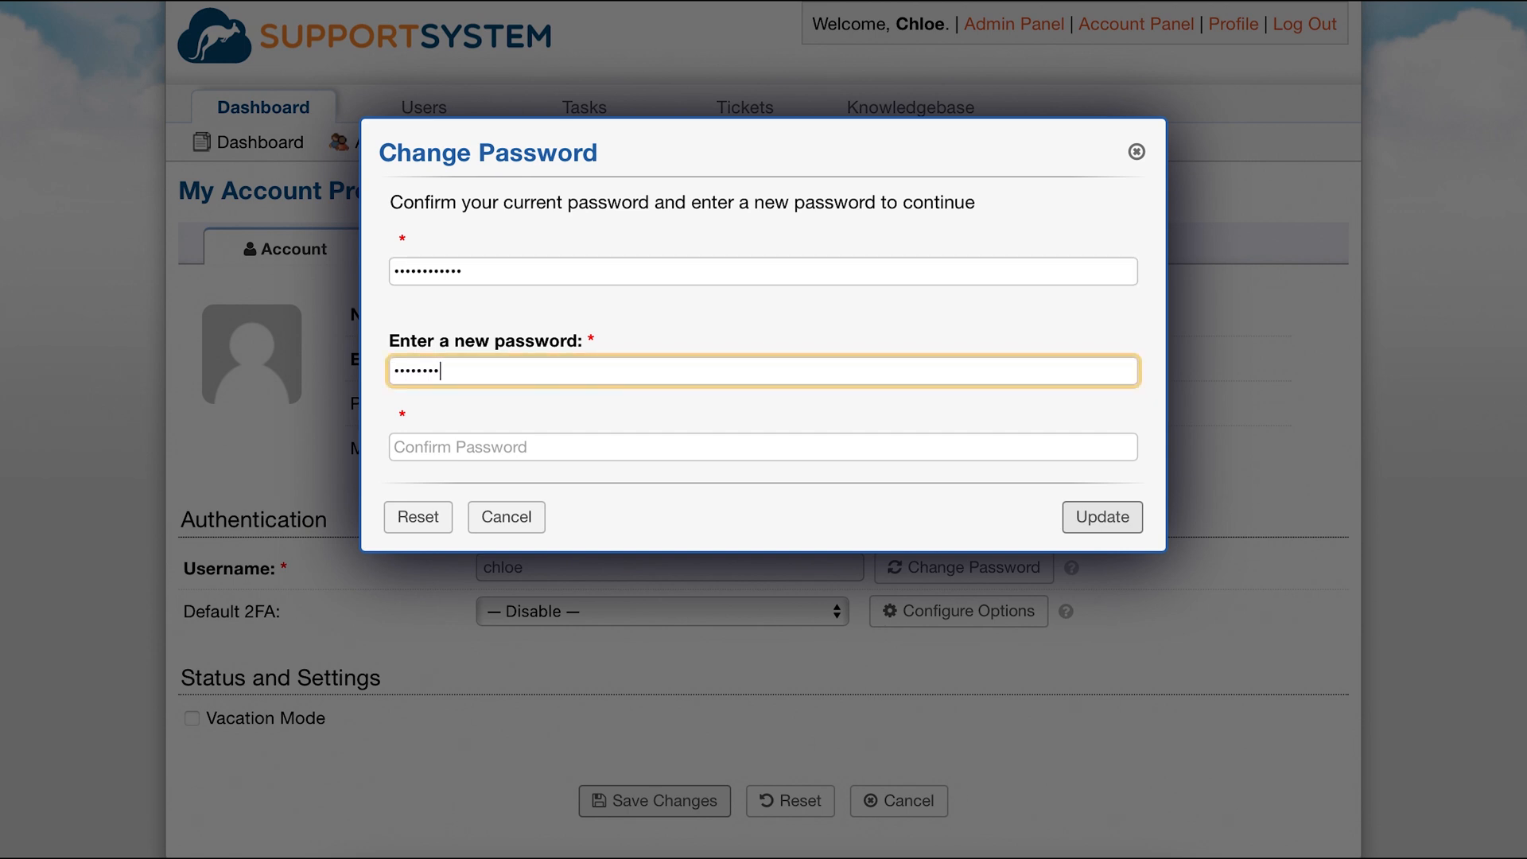
{"action": "key", "text": "Tab"}
{"action": "type", "text": "••••••••"}
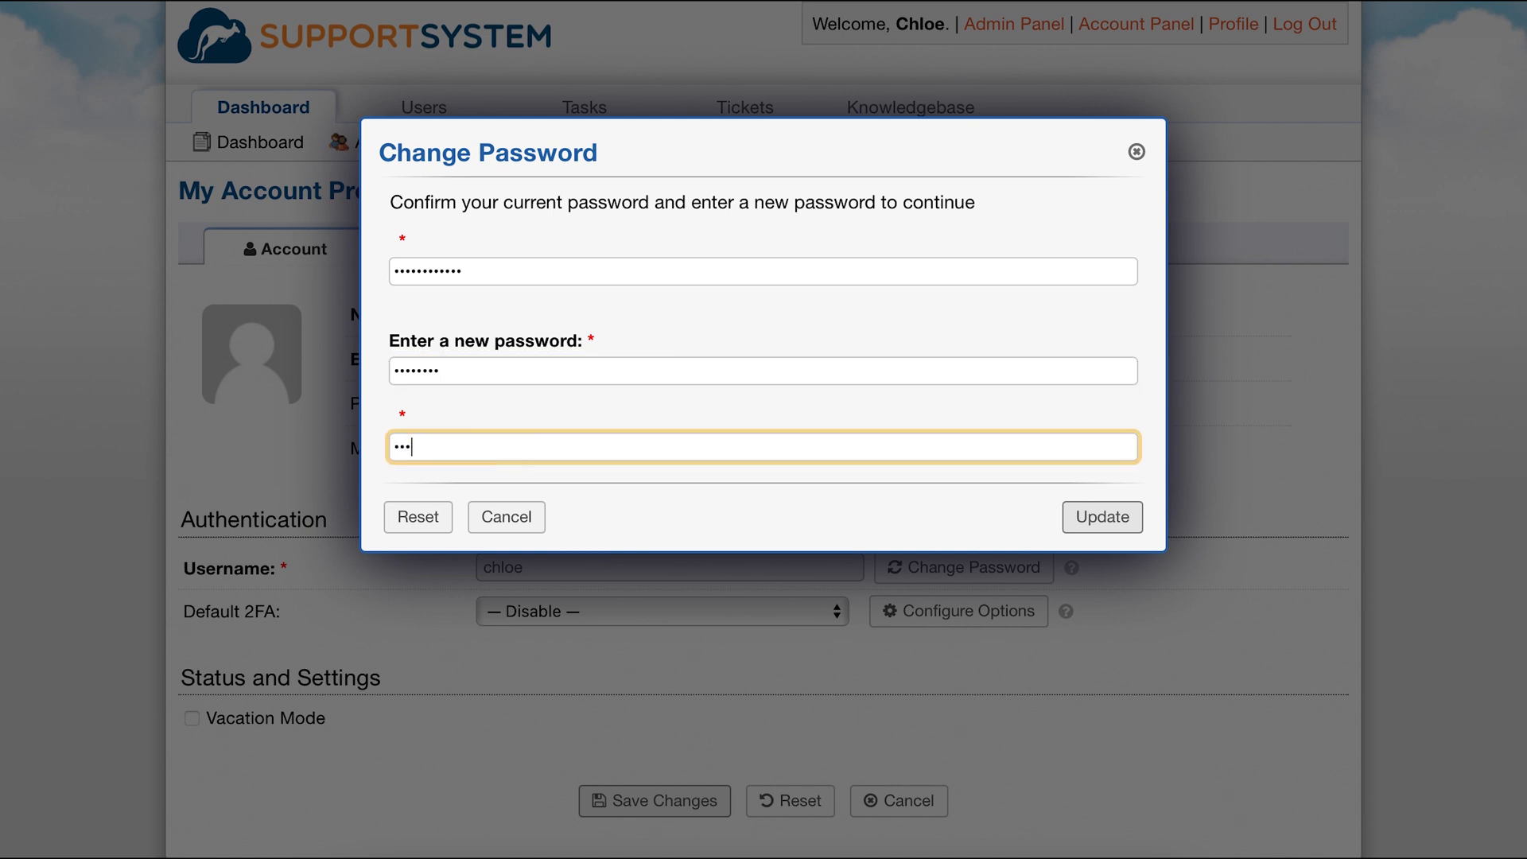
{"action": "key", "text": "Return"}
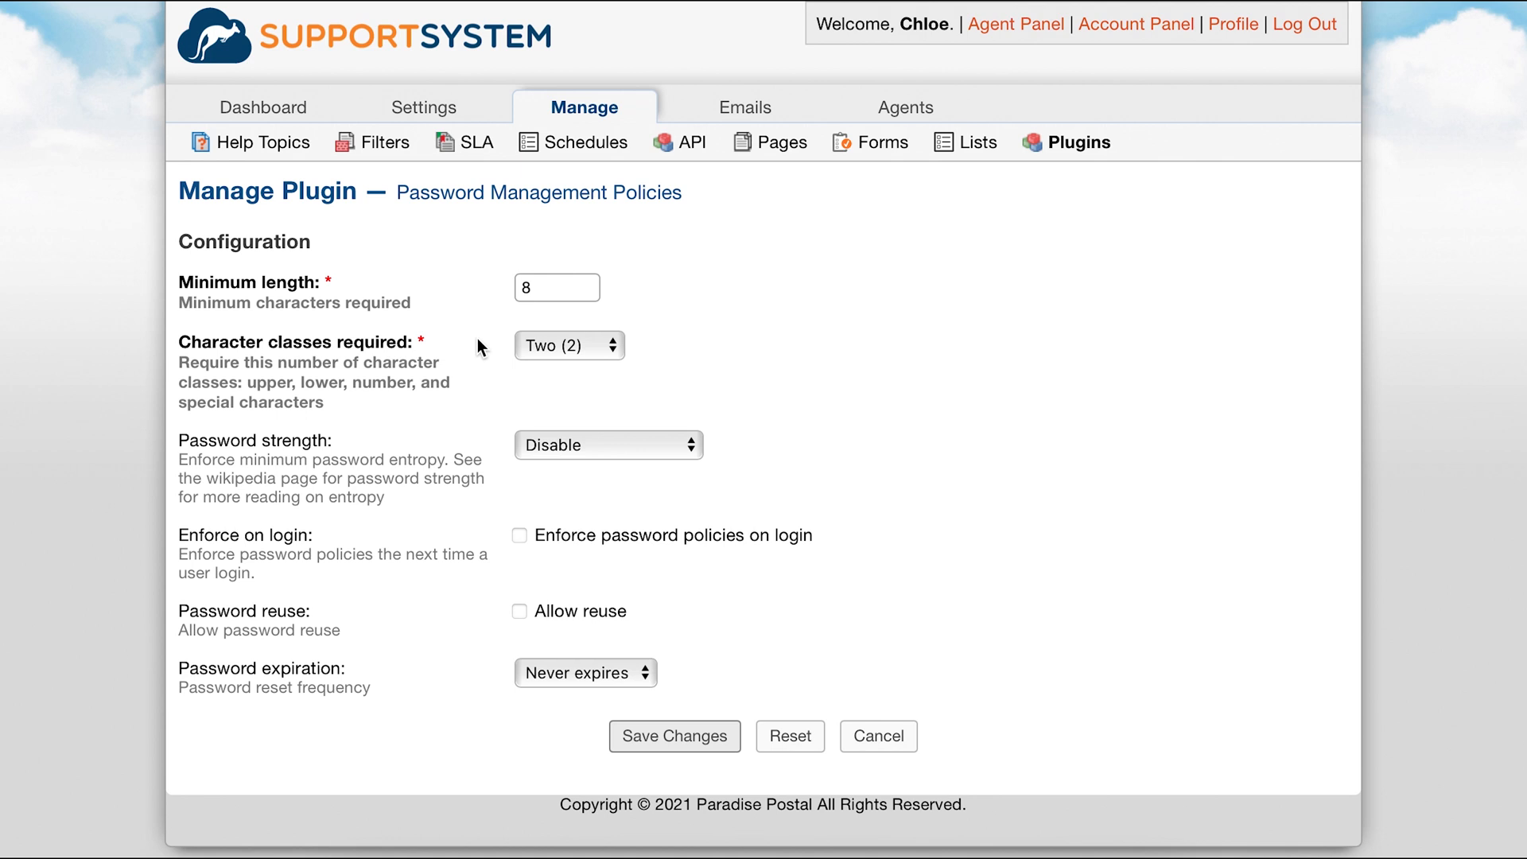
Set the plugin's character classes required to Three (3) and save the configuration.
{"action": "left_click", "coordinate": [529, 347]}
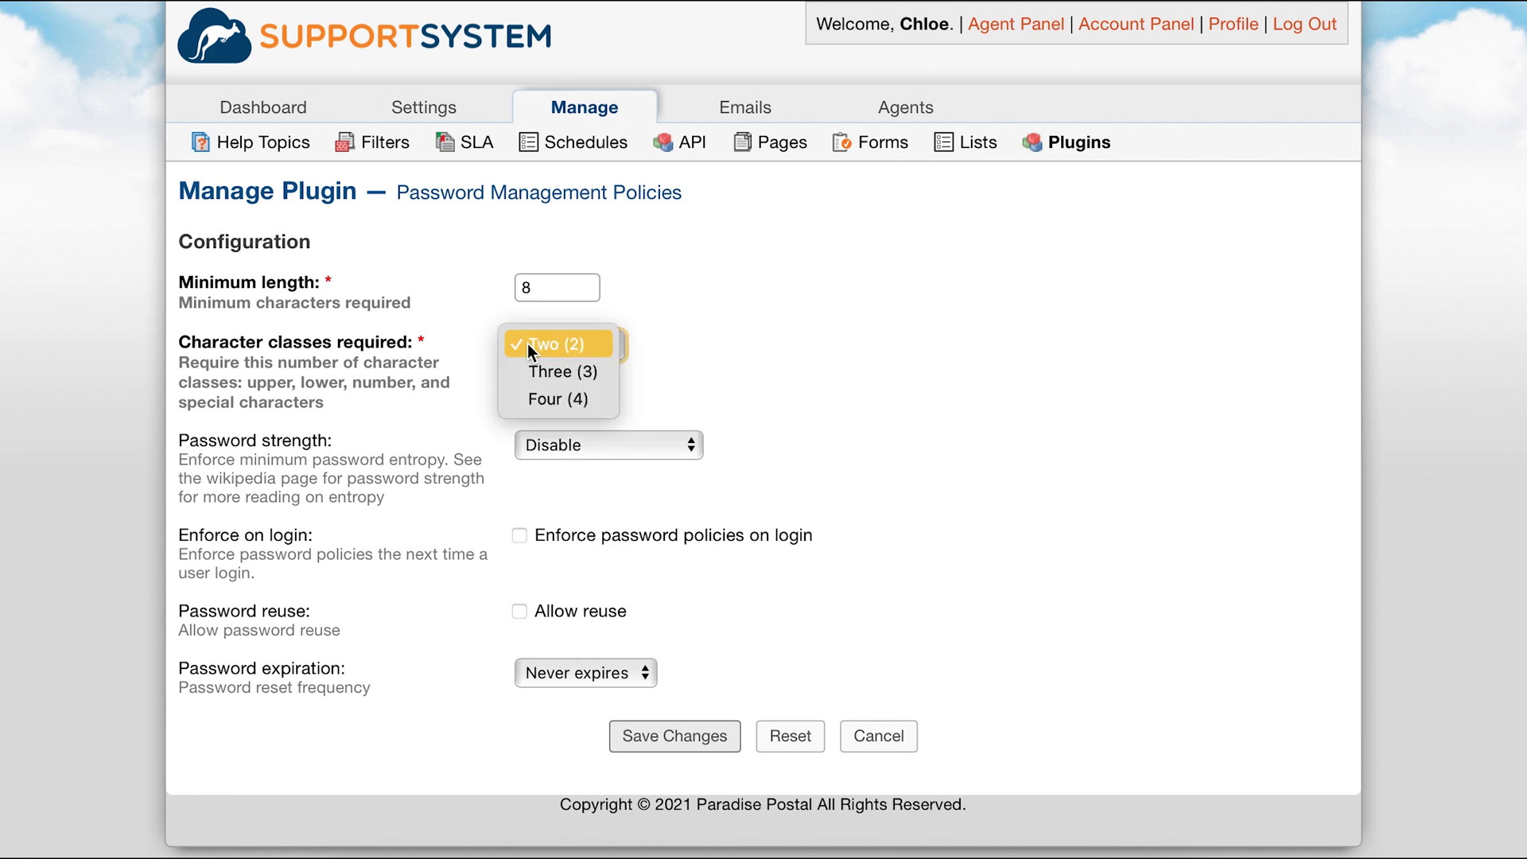
{"action": "left_click", "coordinate": [531, 373]}
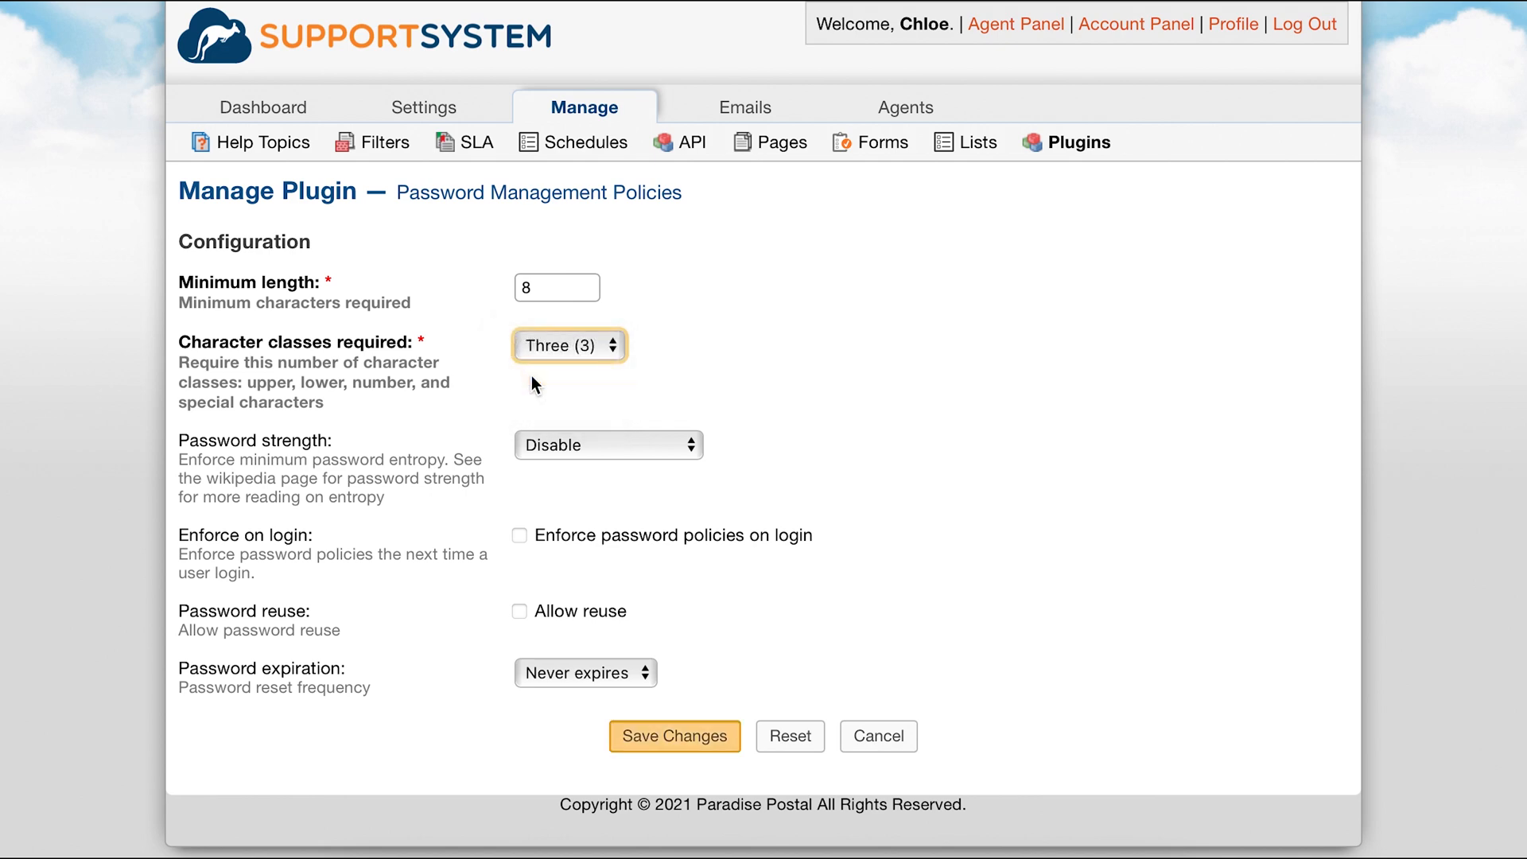
{"action": "left_click", "coordinate": [660, 747]}
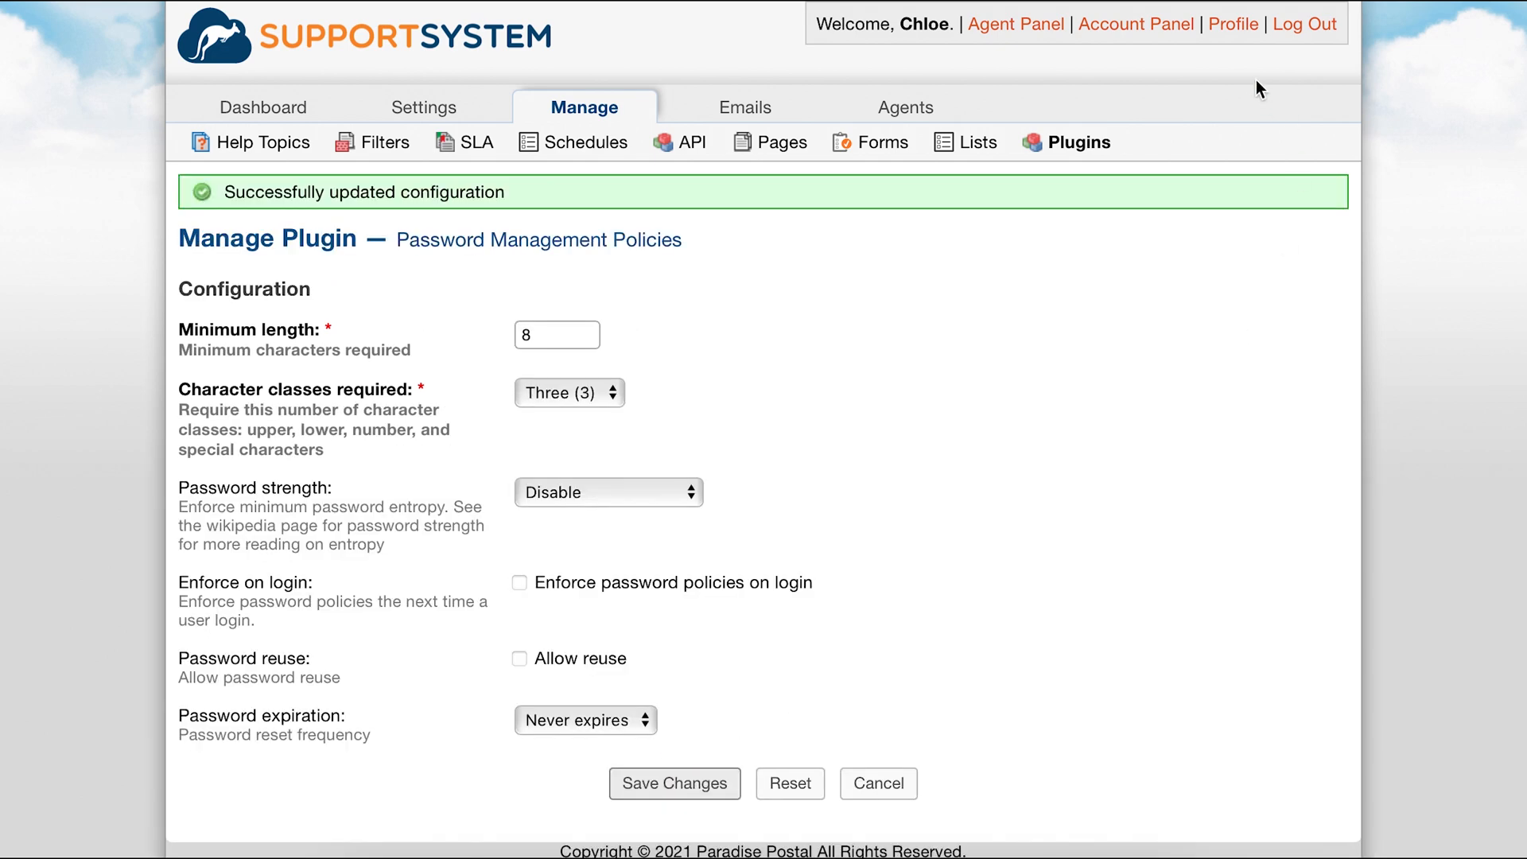
Try to change the account password, entering the current password, a new password and its confirmation.
{"action": "left_click", "coordinate": [1231, 24]}
{"action": "left_click", "coordinate": [973, 568]}
{"action": "type", "text": "••••••••••••"}
{"action": "key", "text": "Tab"}
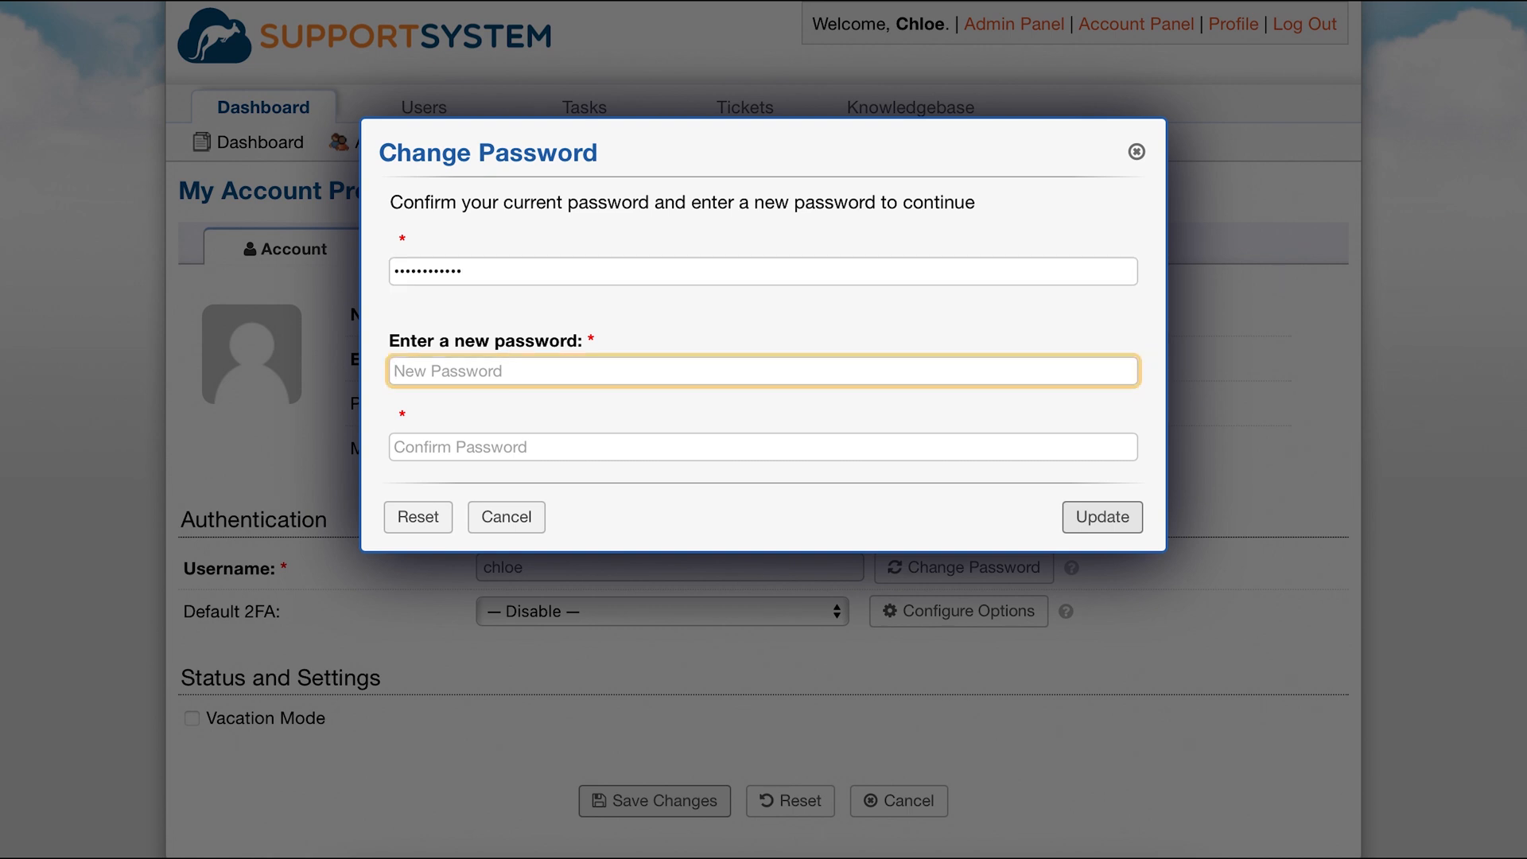
{"action": "type", "text": "••••••••"}
{"action": "key", "text": "Tab"}
{"action": "type", "text": "••••••••"}
{"action": "key", "text": "Return"}
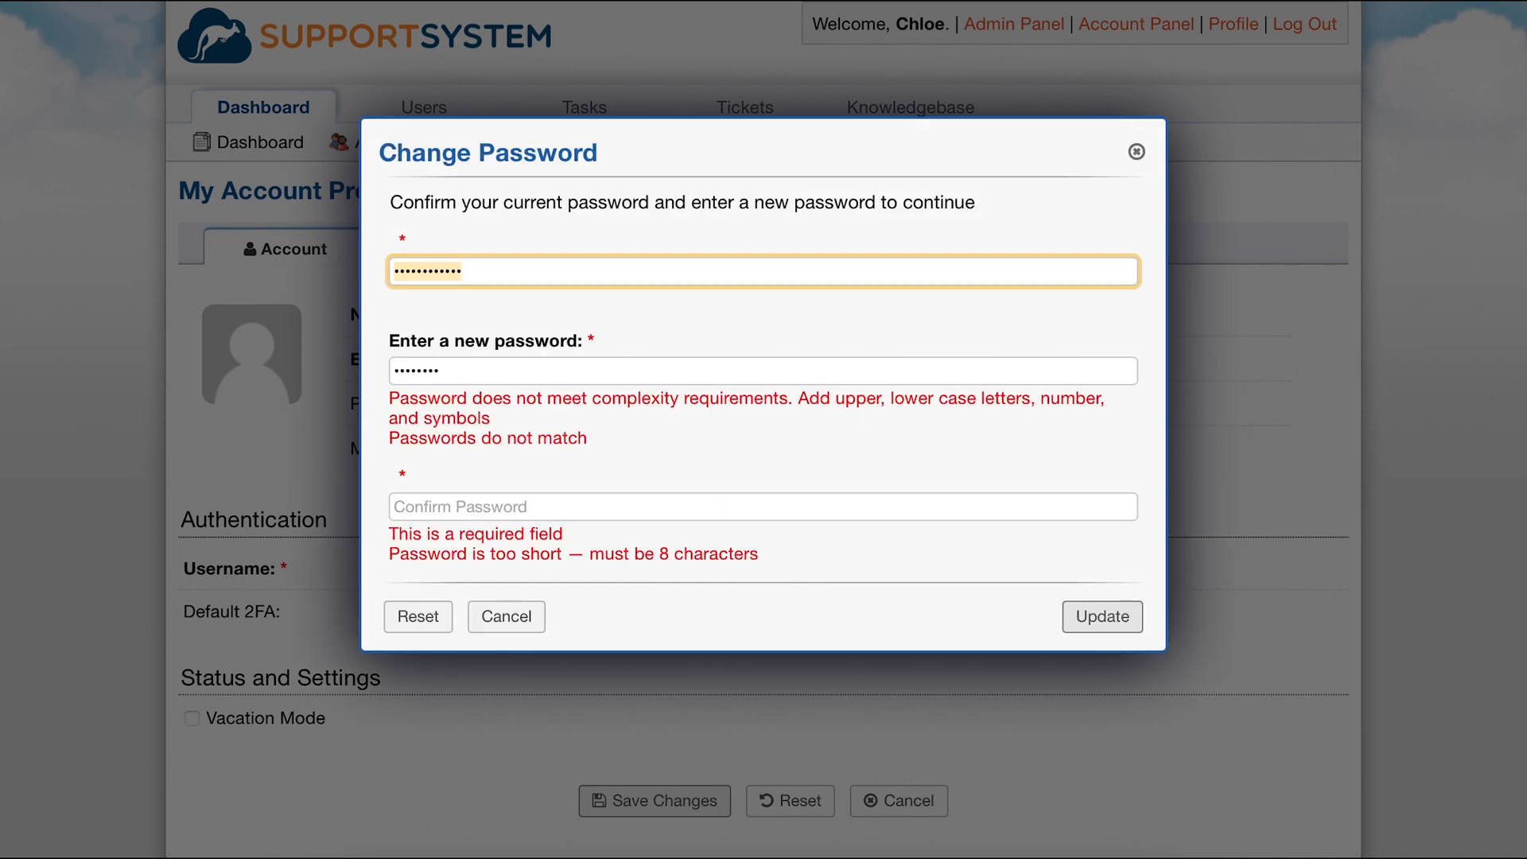
Re-enter the new password and its confirmation in the change password dialog and submit again.
{"action": "left_click", "coordinate": [953, 366]}
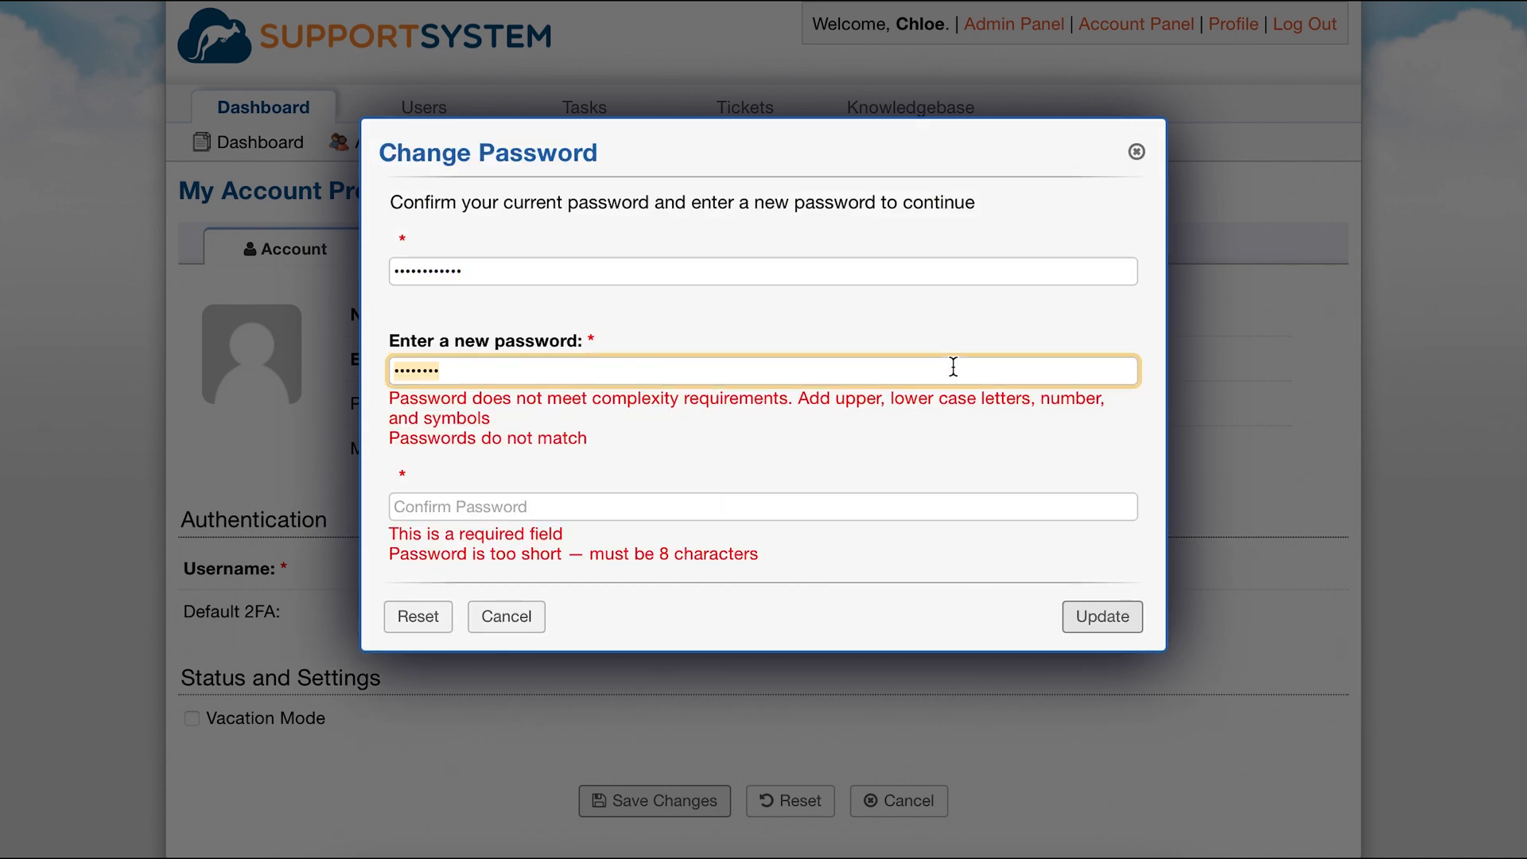
{"action": "type", "text": "••••••••"}
{"action": "key", "text": "Tab"}
{"action": "type", "text": "••••••••"}
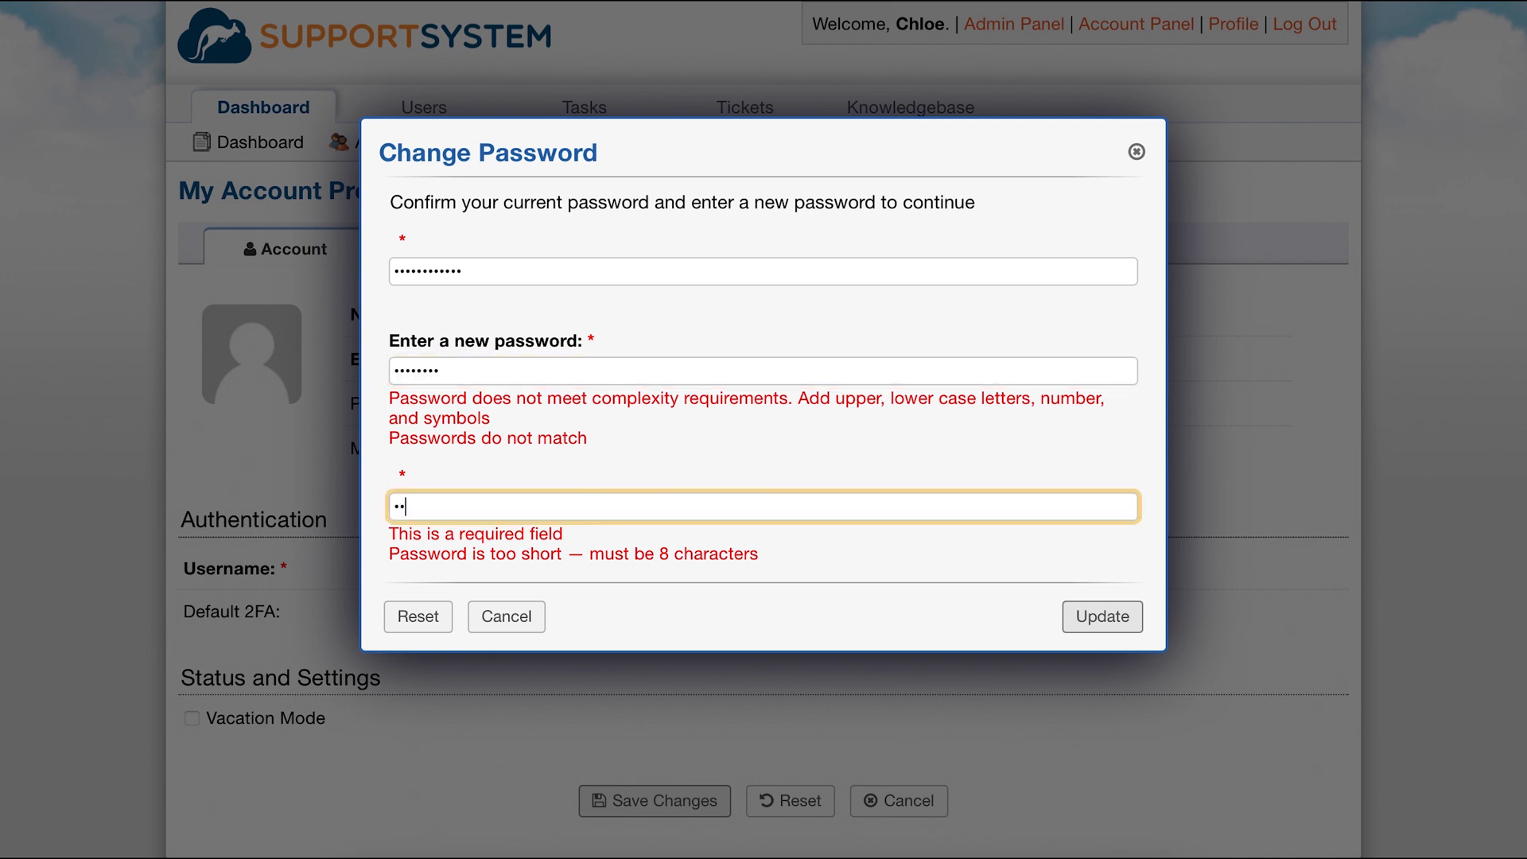
{"action": "key", "text": "Return"}
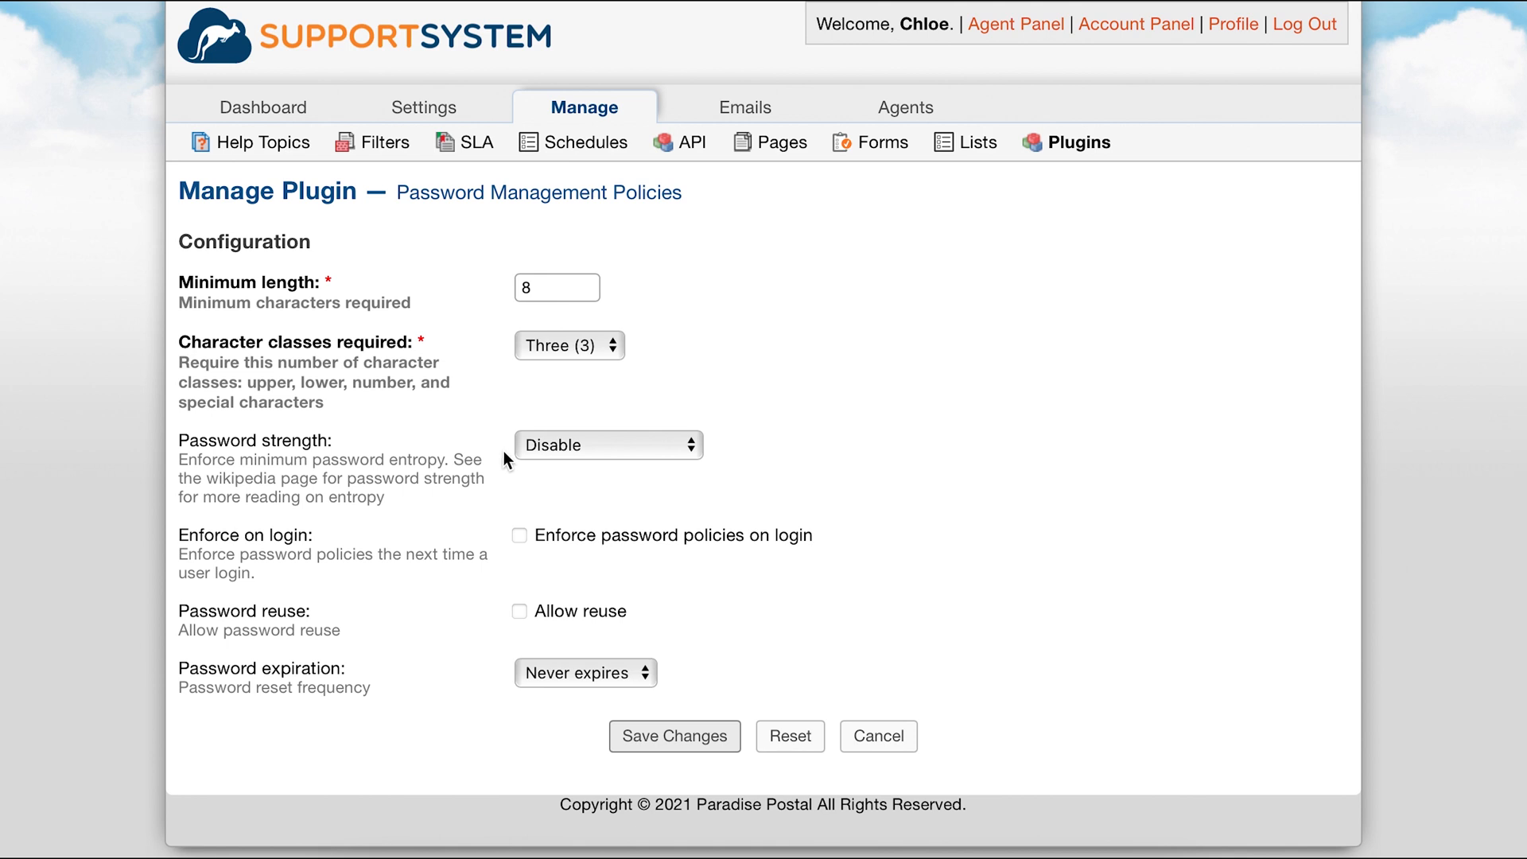
Set the plugin's password strength to Strong (80 bits) and save the configuration.
{"action": "left_click", "coordinate": [523, 451]}
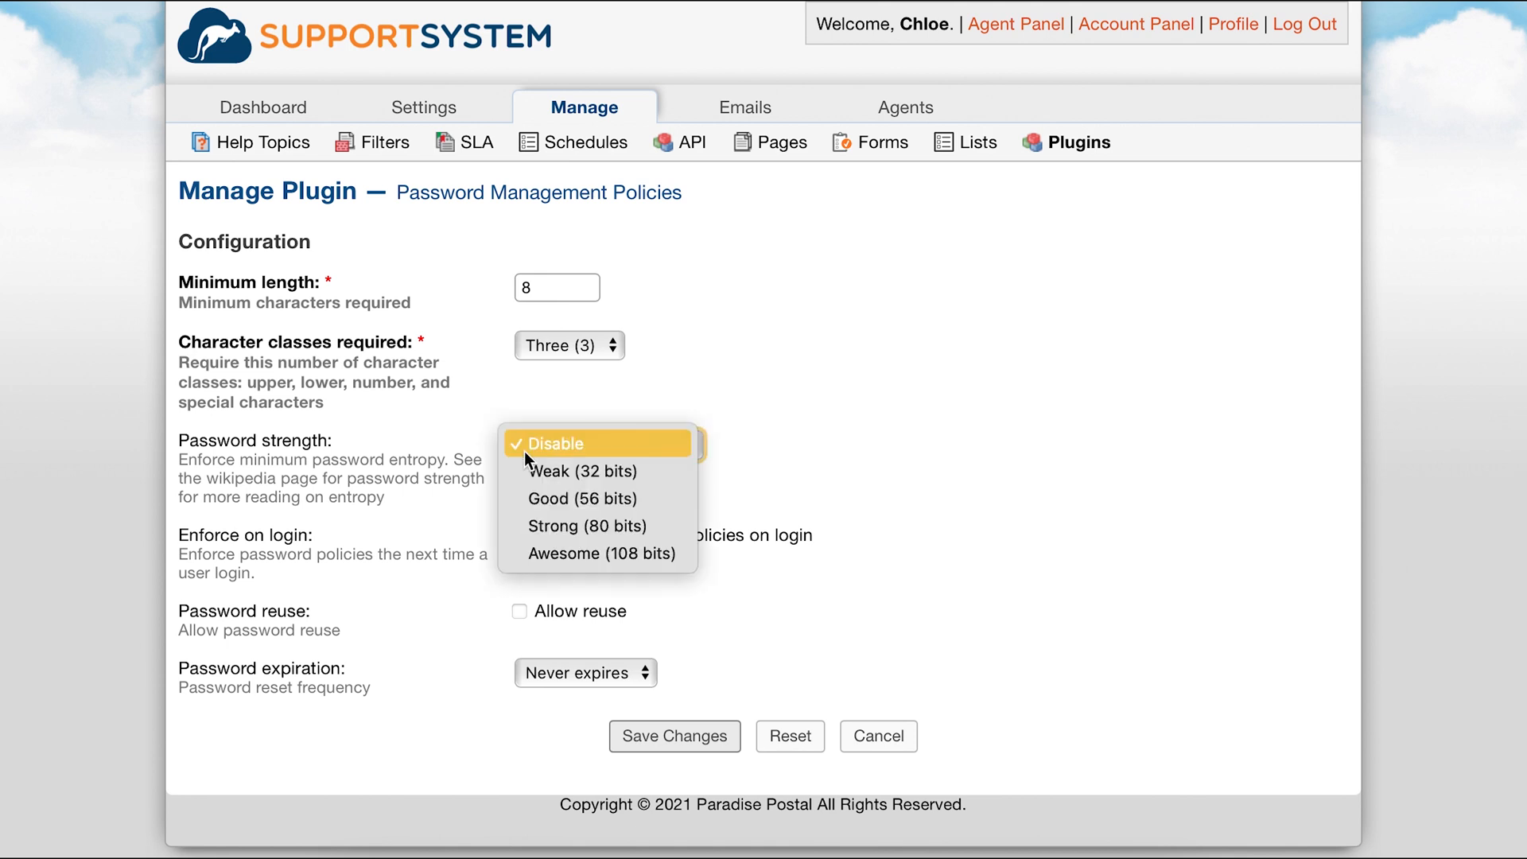
{"action": "left_click", "coordinate": [589, 531]}
{"action": "left_click", "coordinate": [681, 732]}
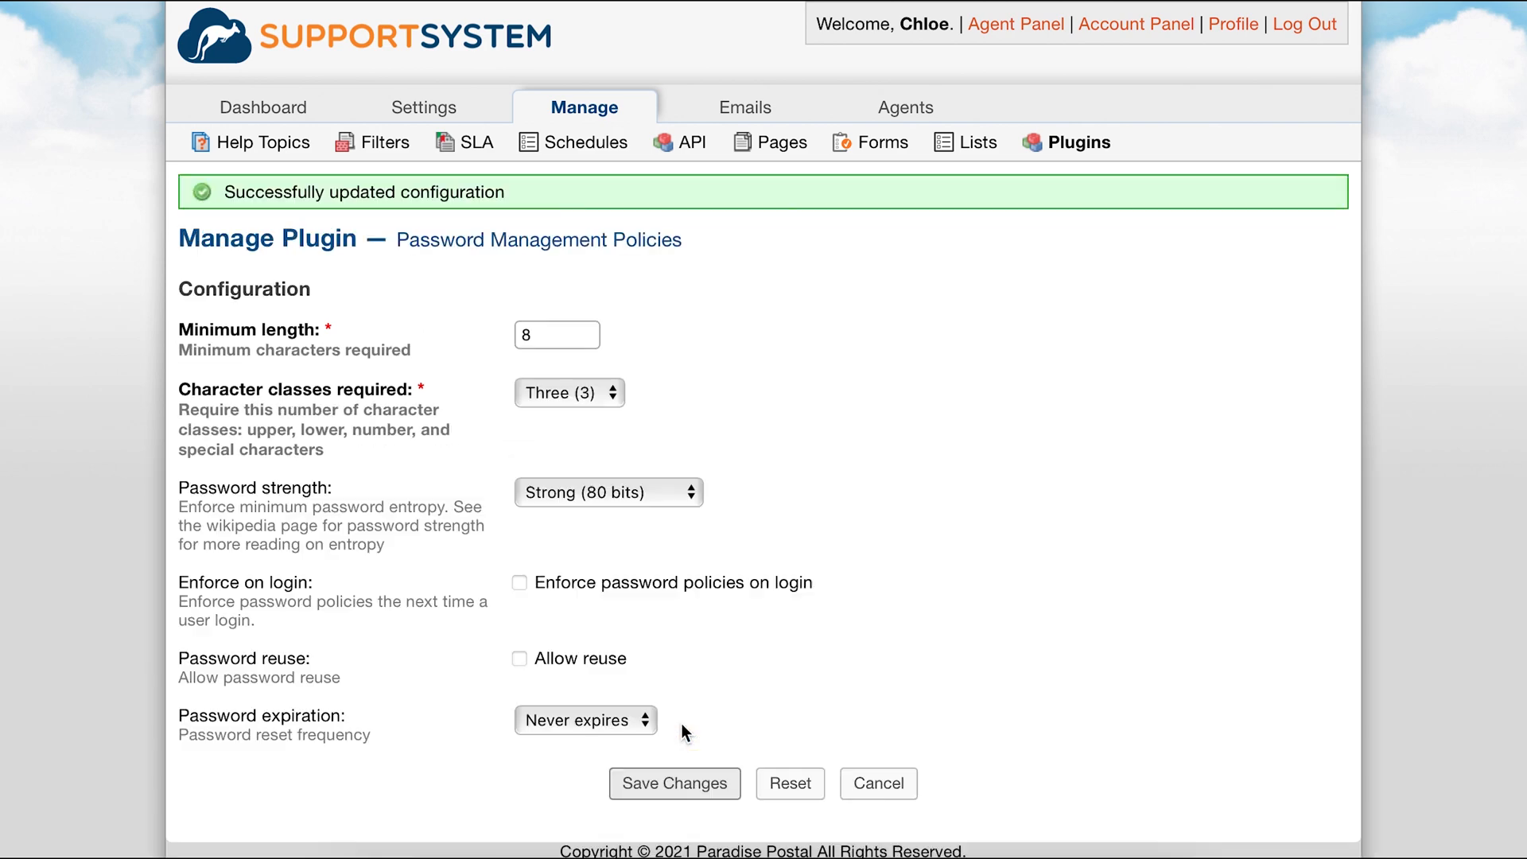
Try to change the account password again, entering the current password, a new password and its confirmation.
{"action": "left_click", "coordinate": [1243, 26]}
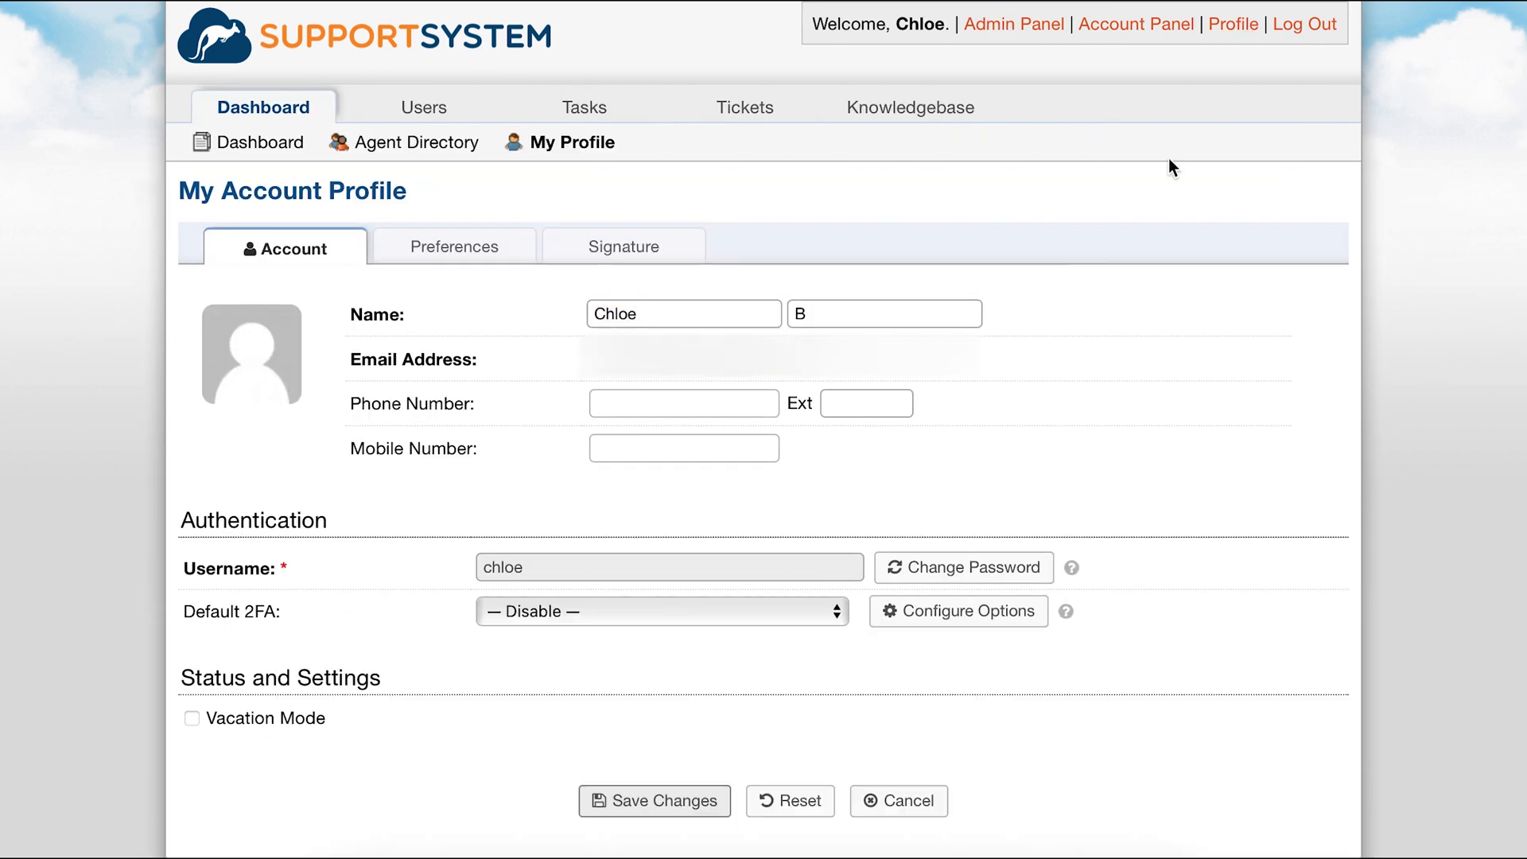
{"action": "left_click", "coordinate": [956, 568]}
{"action": "type", "text": "••••••••••••"}
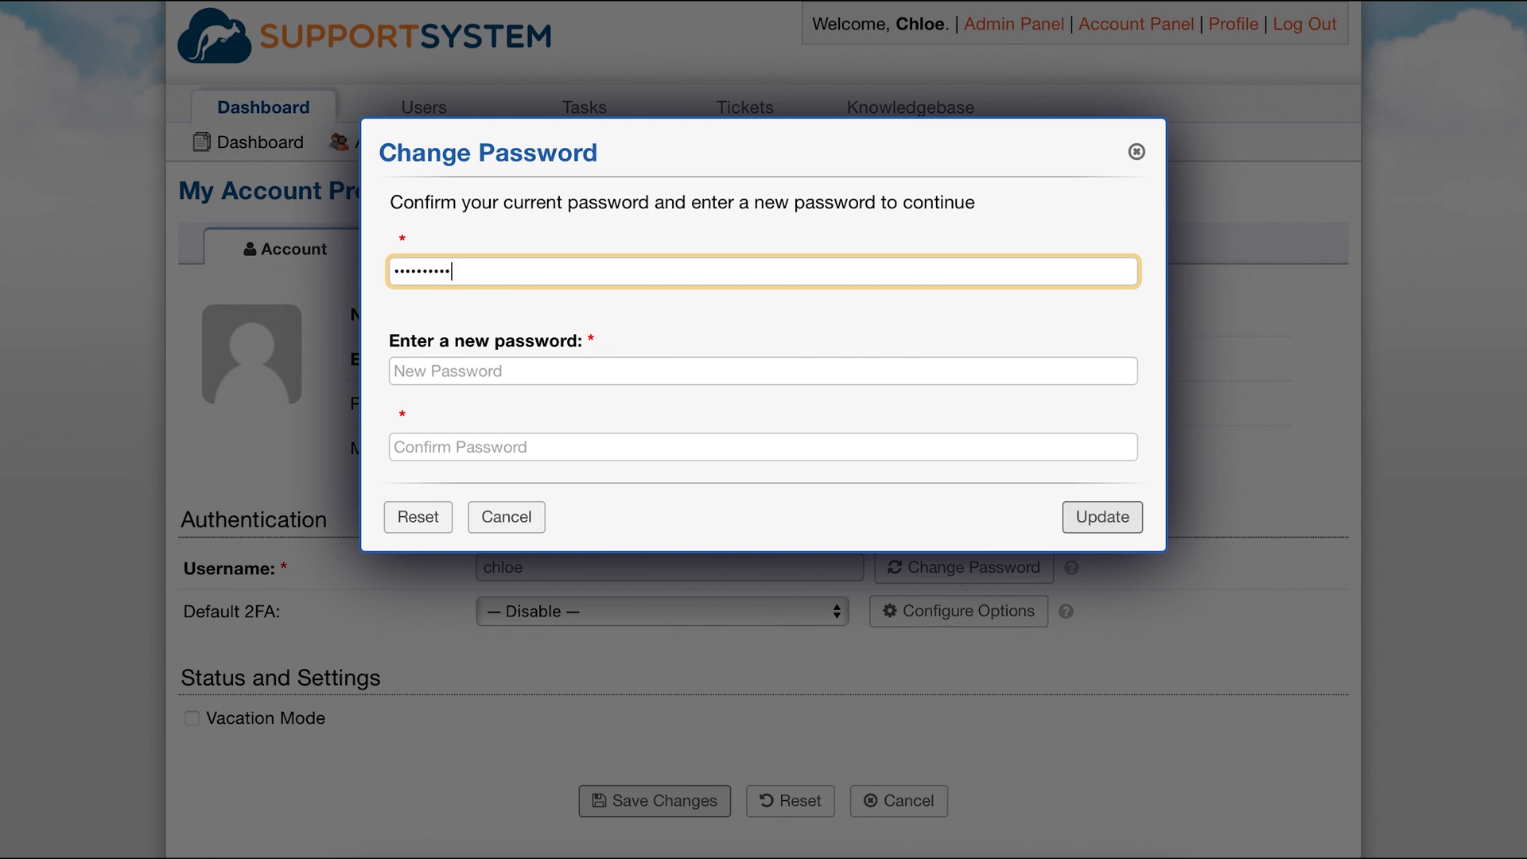
{"action": "key", "text": "Tab"}
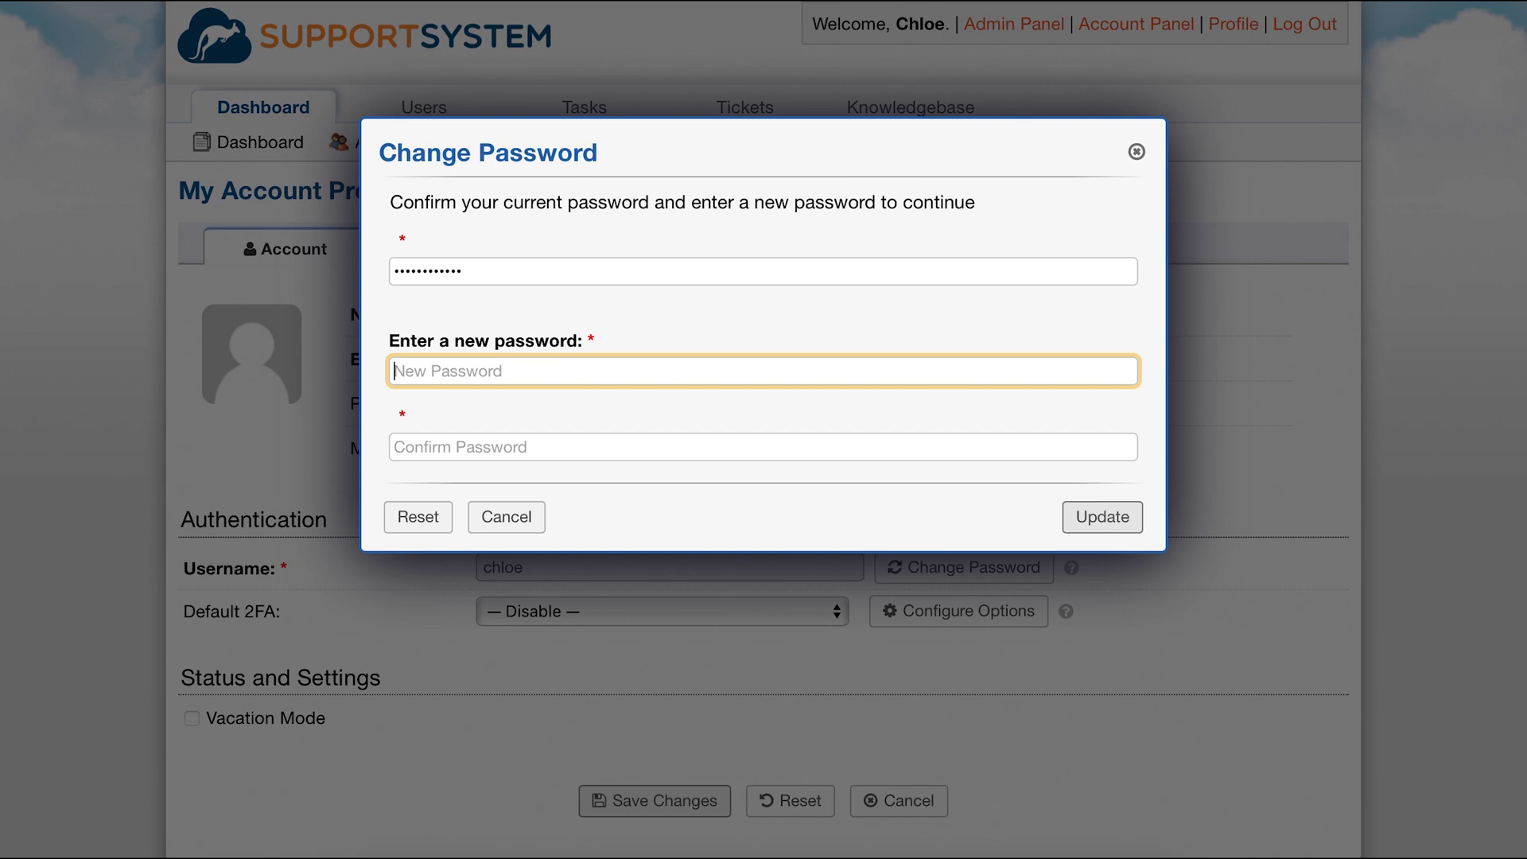
{"action": "type", "text": "••••••••"}
{"action": "key", "text": "Tab"}
{"action": "type", "text": "••••••••"}
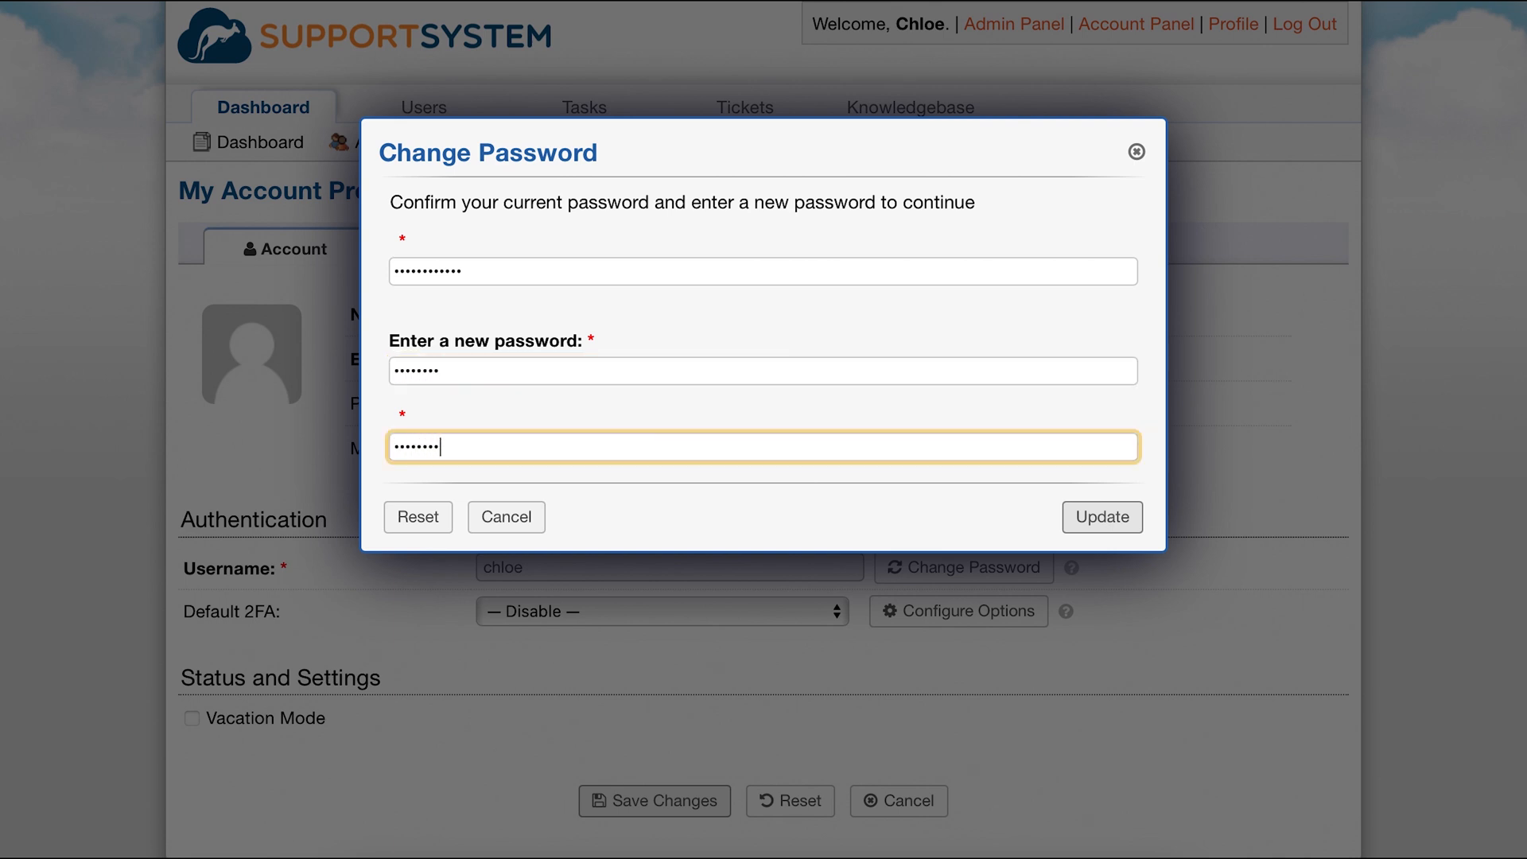
{"action": "key", "text": "Return"}
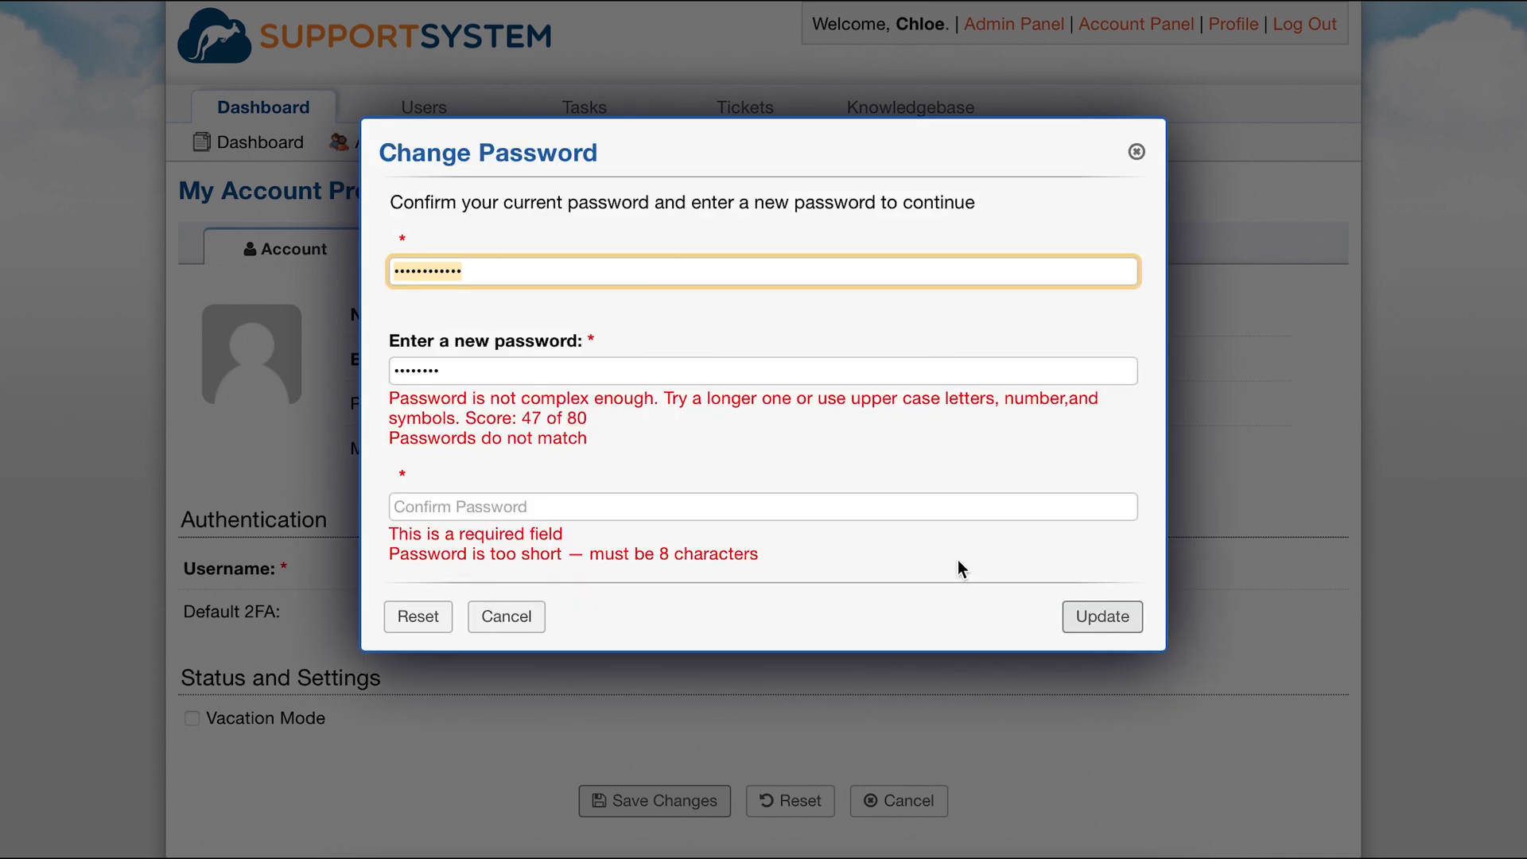
Clear the new password field, enter a stronger new password in both password fields, and submit.
{"action": "left_click", "coordinate": [839, 373]}
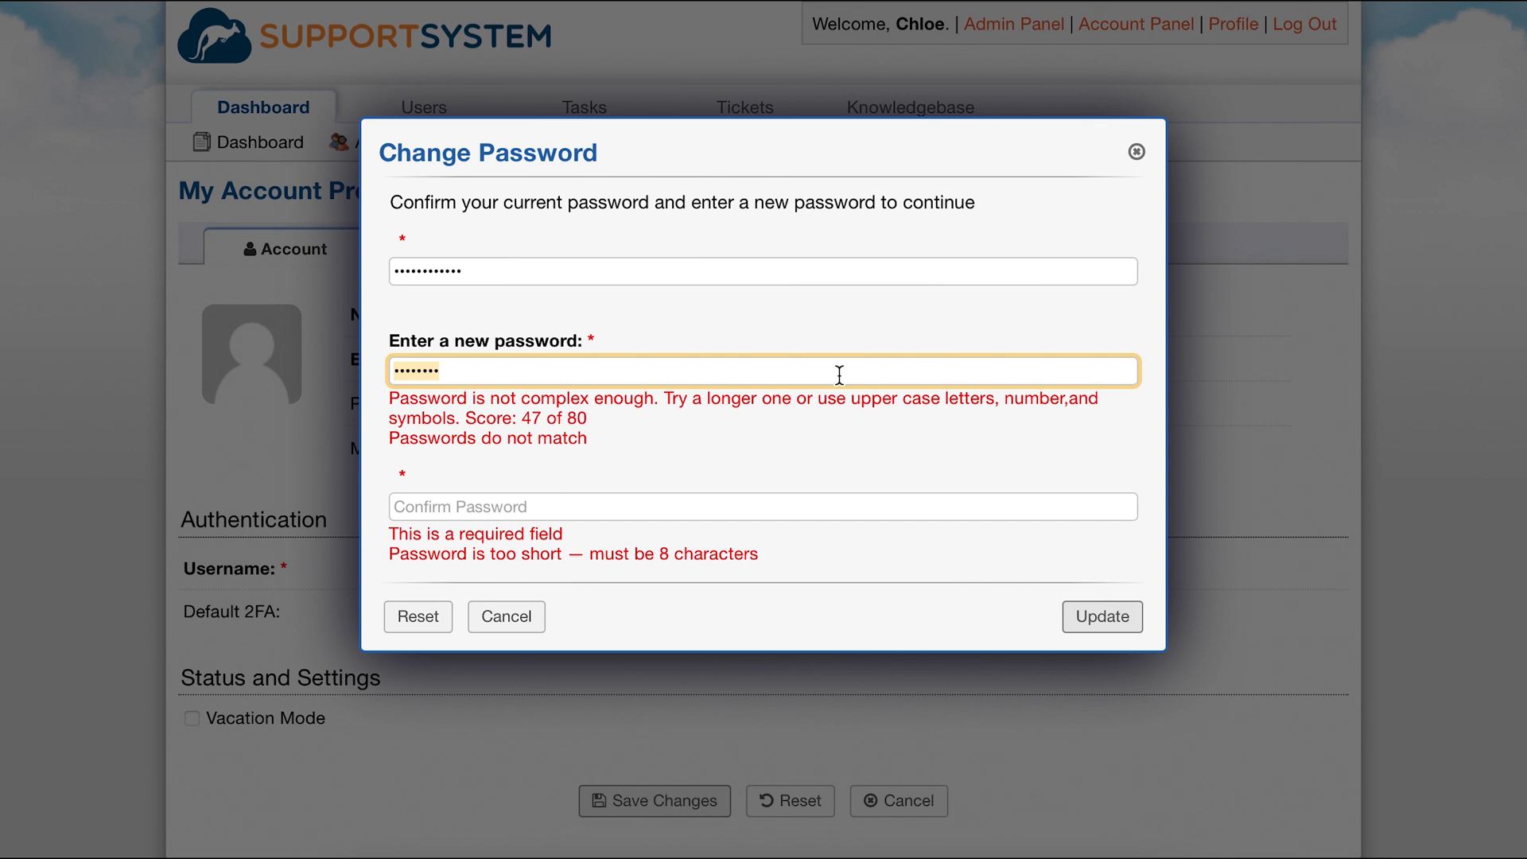
{"action": "key", "text": "BackSpace"}
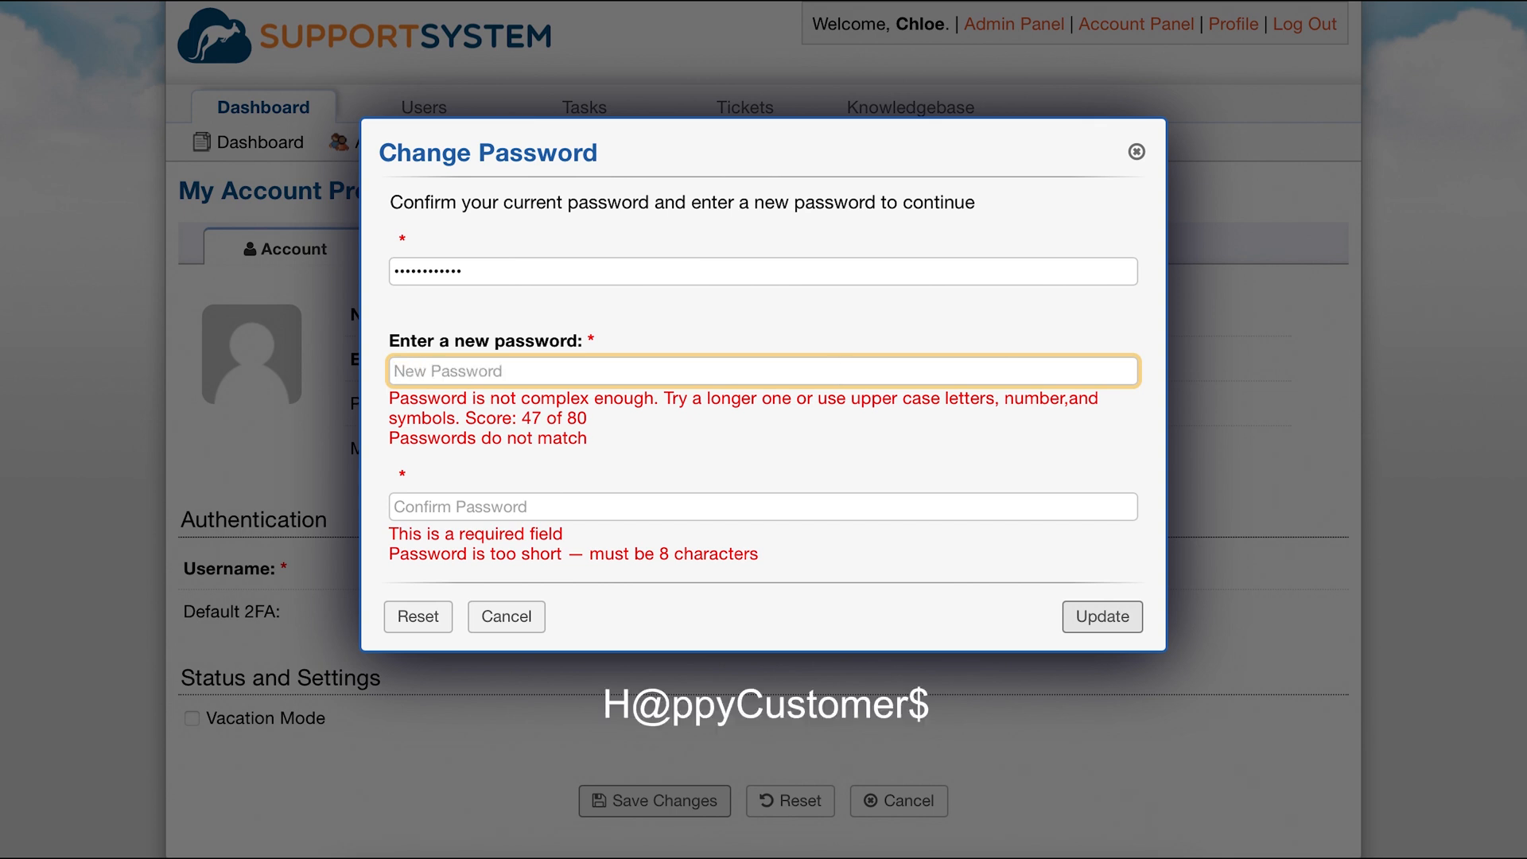
{"action": "key", "text": "Tab"}
{"action": "key", "text": "Return"}
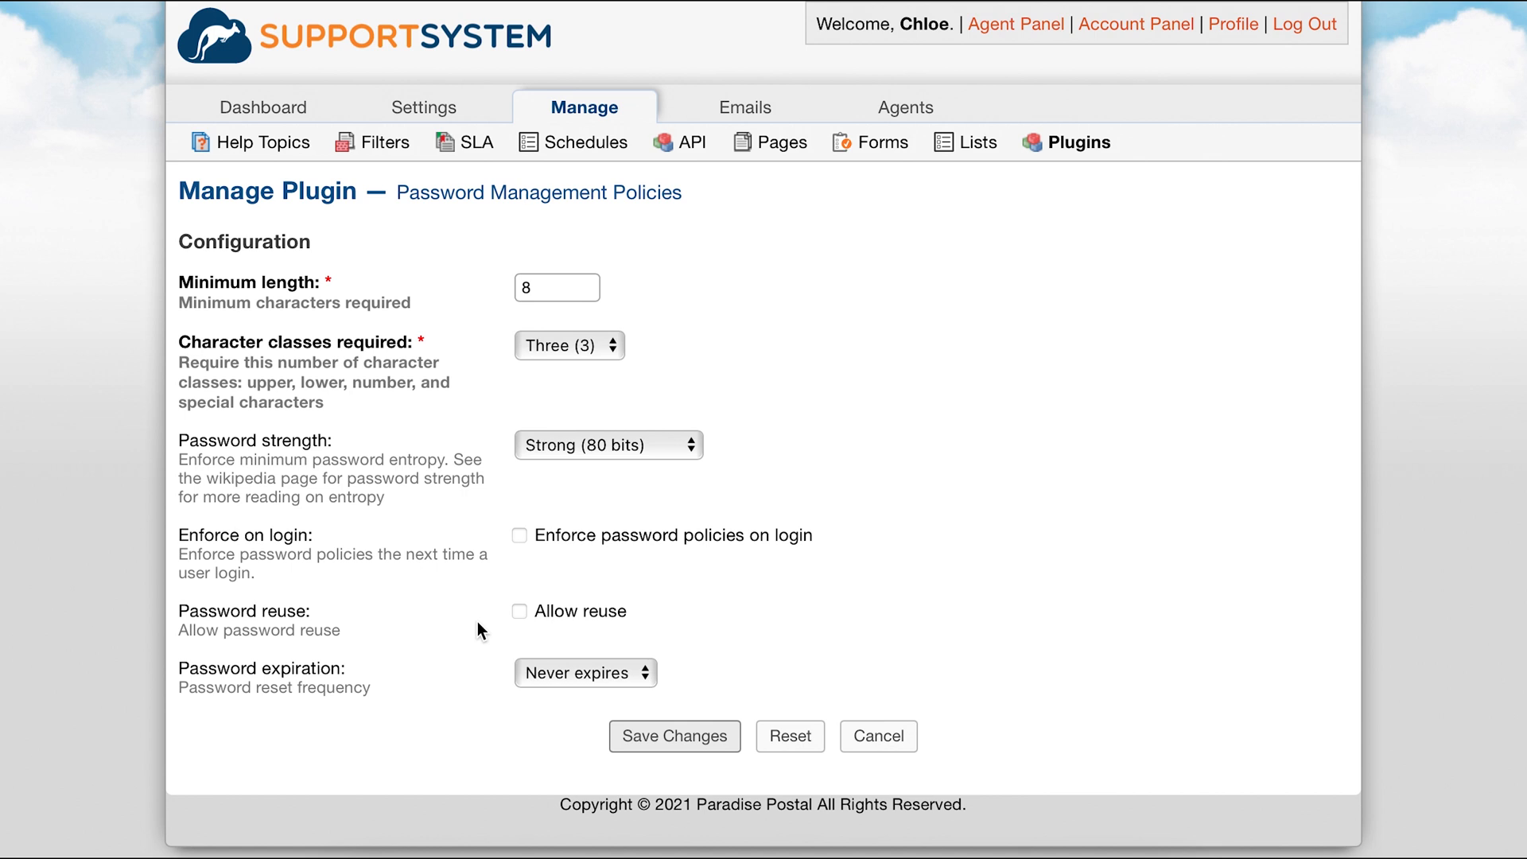
Review the password expiration options and read through the plugin's documentation on password settings.
{"action": "left_click", "coordinate": [546, 673]}
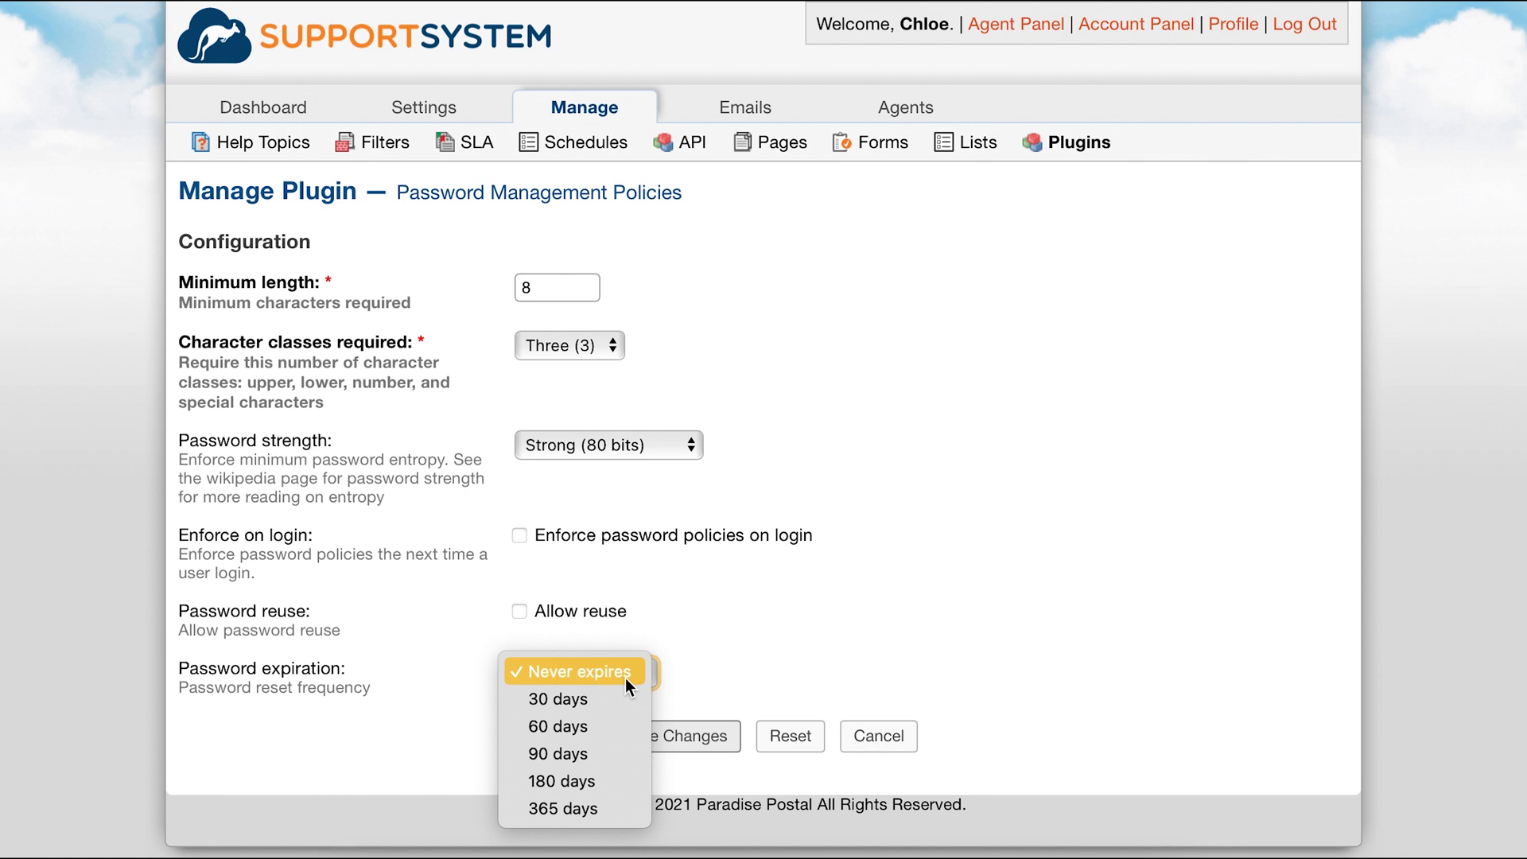
{"action": "left_click", "coordinate": [679, 666]}
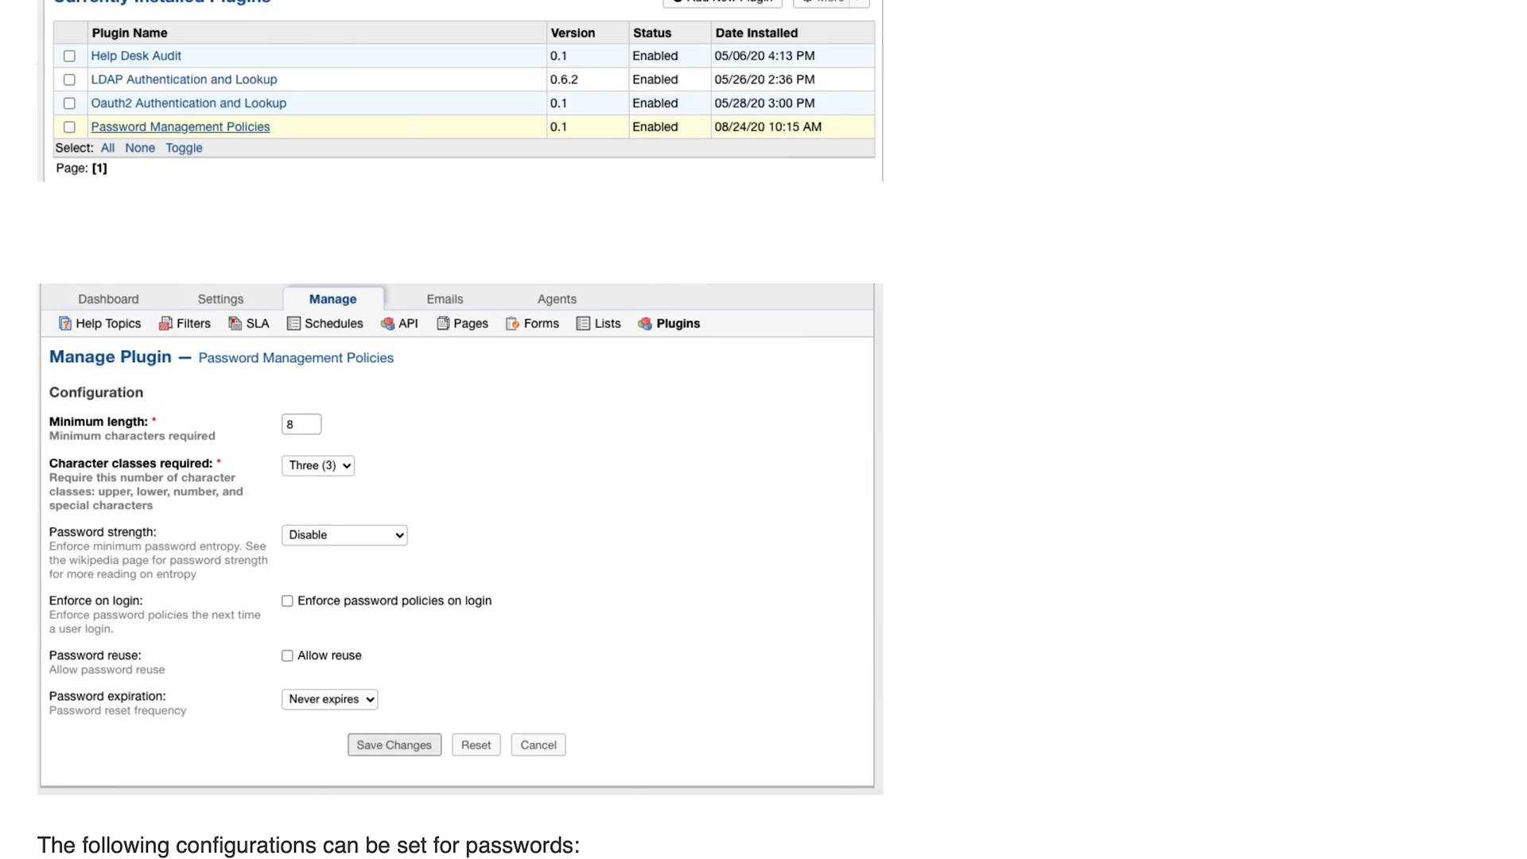
{"action": "scroll", "coordinate": [764, 429], "scroll_direction": "down", "scroll_amount": 10}
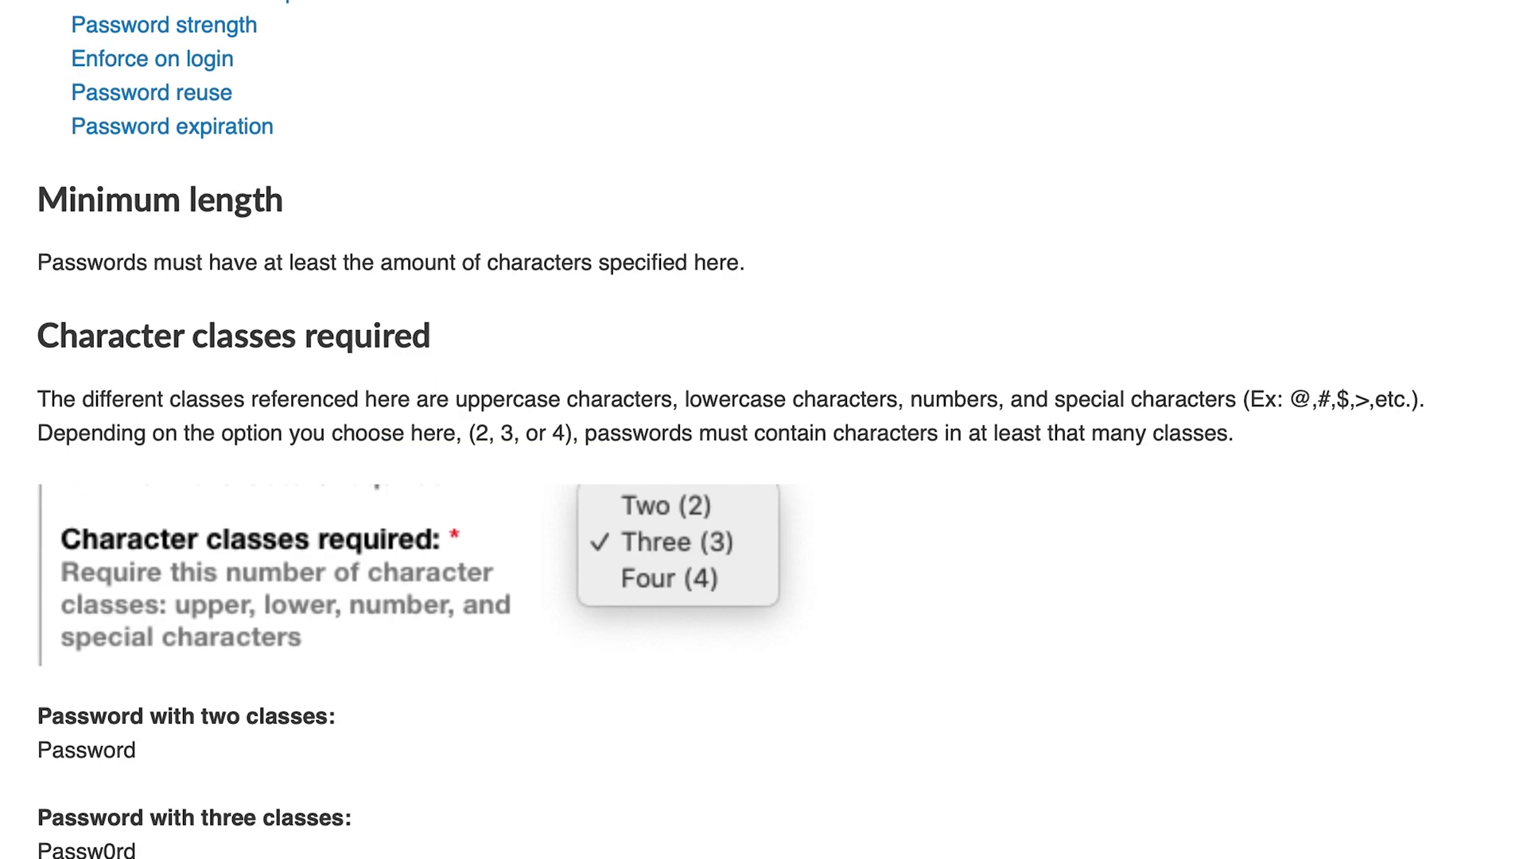
{"action": "scroll", "coordinate": [763, 429], "scroll_direction": "down", "scroll_amount": 10}
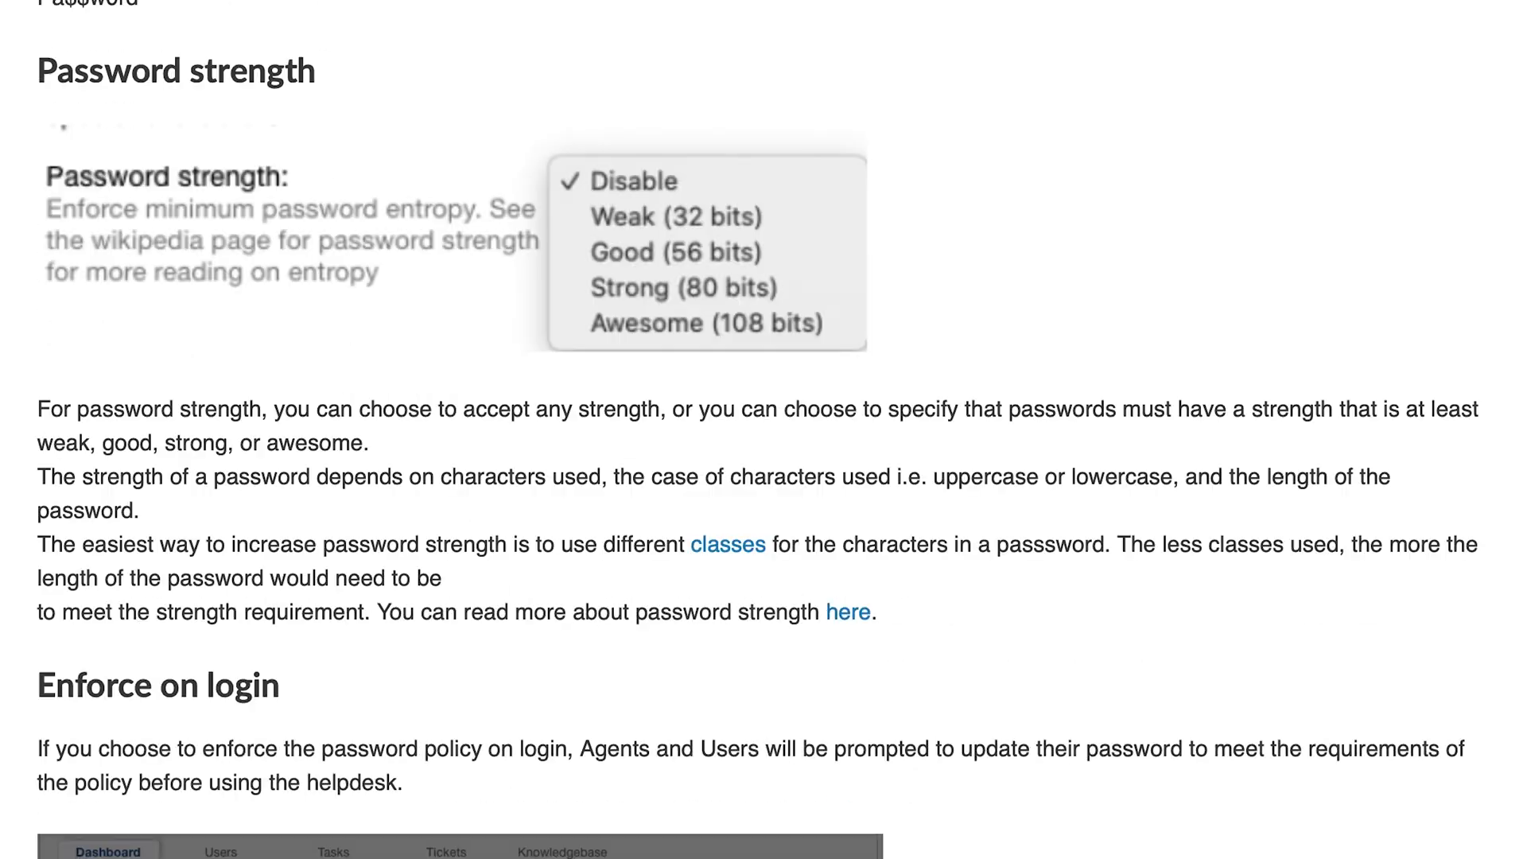
{"action": "scroll", "coordinate": [763, 429], "scroll_direction": "down", "scroll_amount": 10}
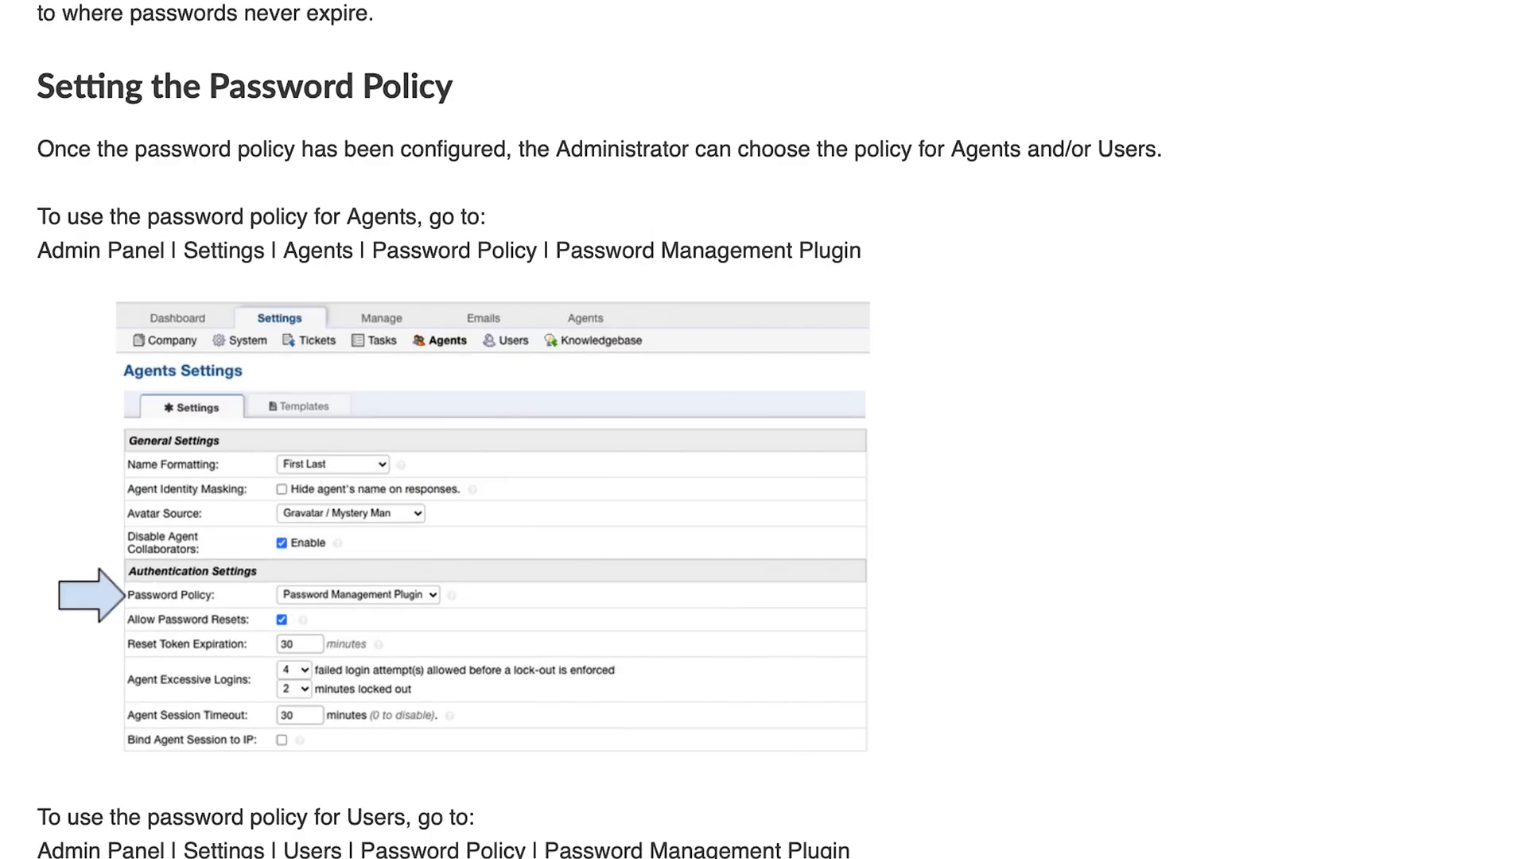